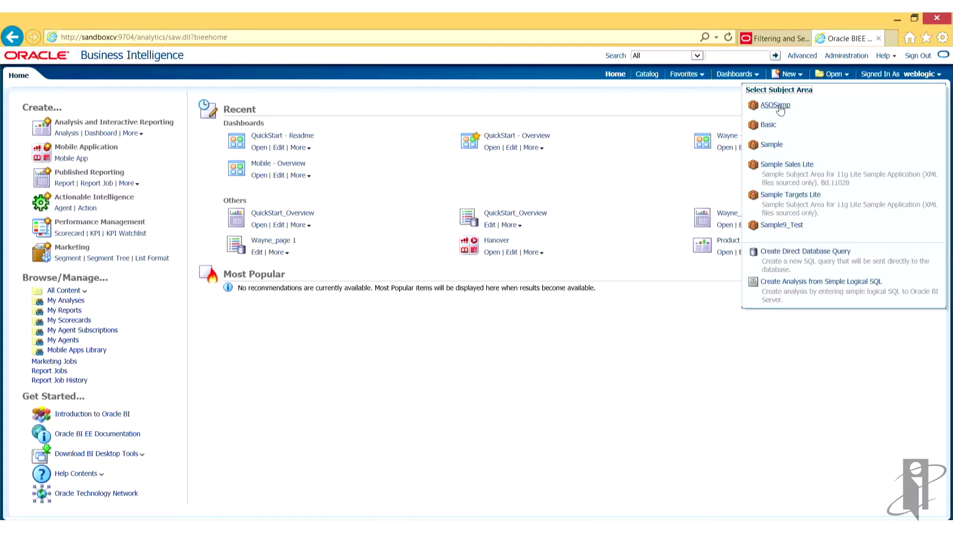
Start a new analysis built on the ASOSamp subject area.
click(776, 105)
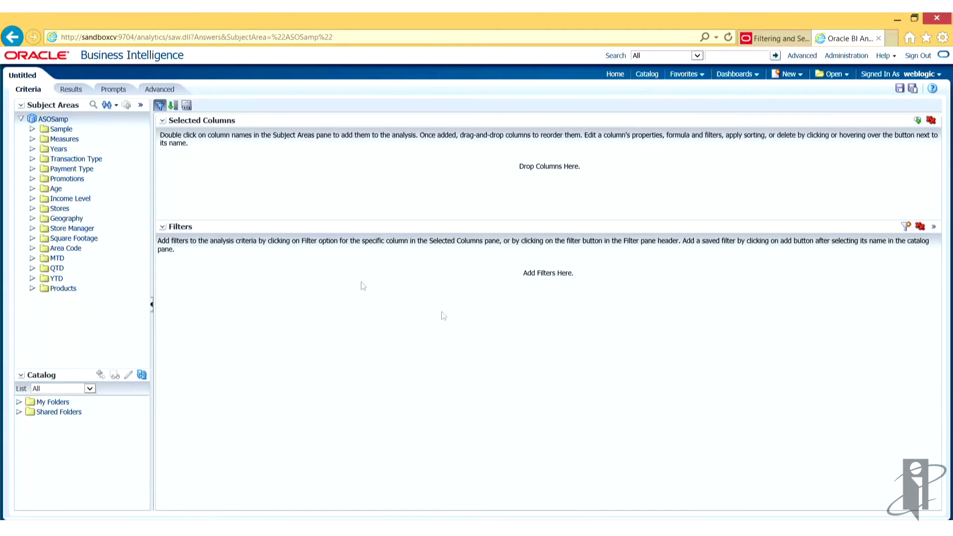
Add Sample - measure from the Sample folder to Selected Columns.
click(32, 130)
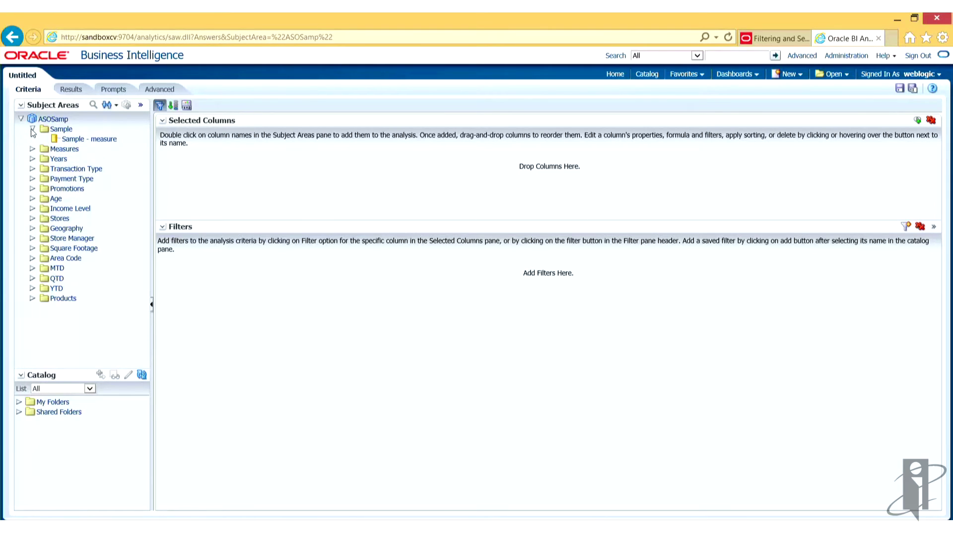
click(32, 159)
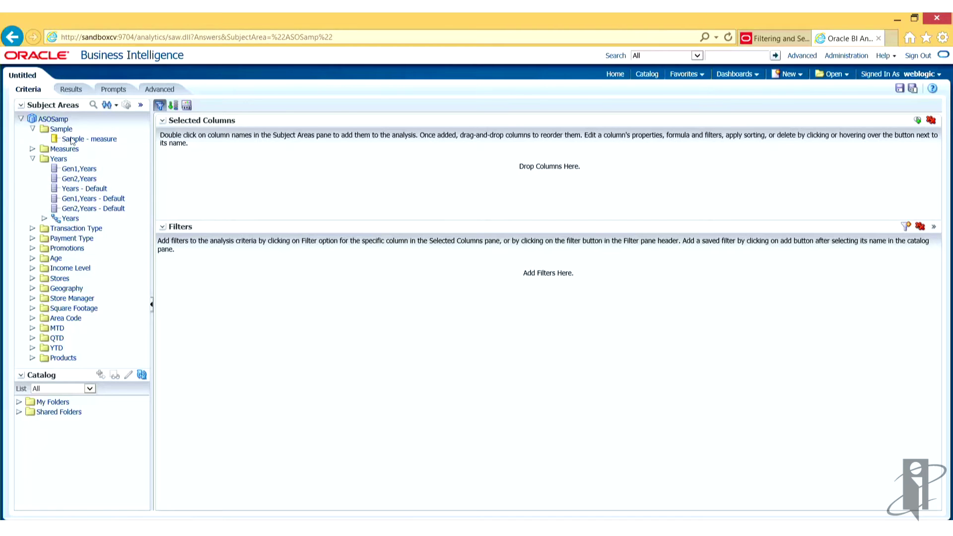
drag(70, 142, 104, 153)
click(31, 149)
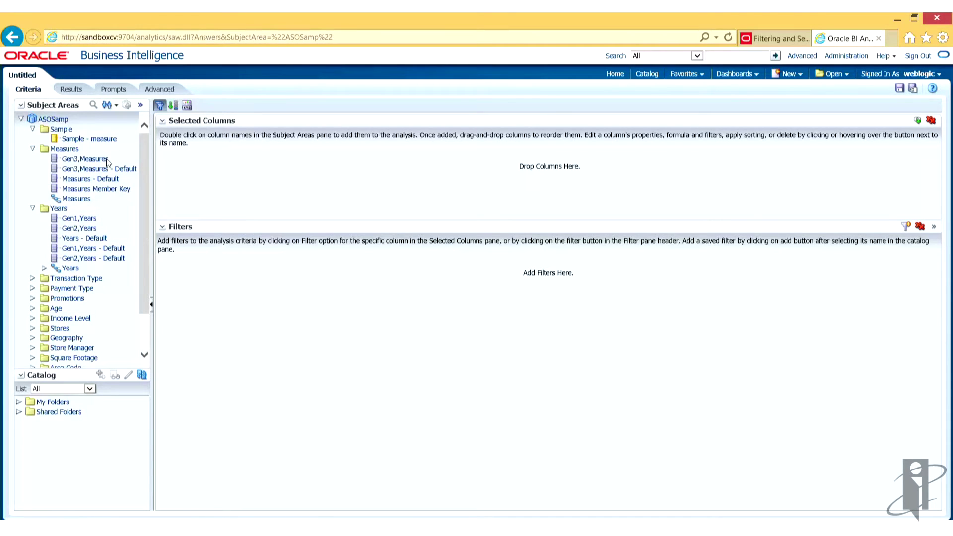
click(32, 149)
drag(71, 142, 172, 166)
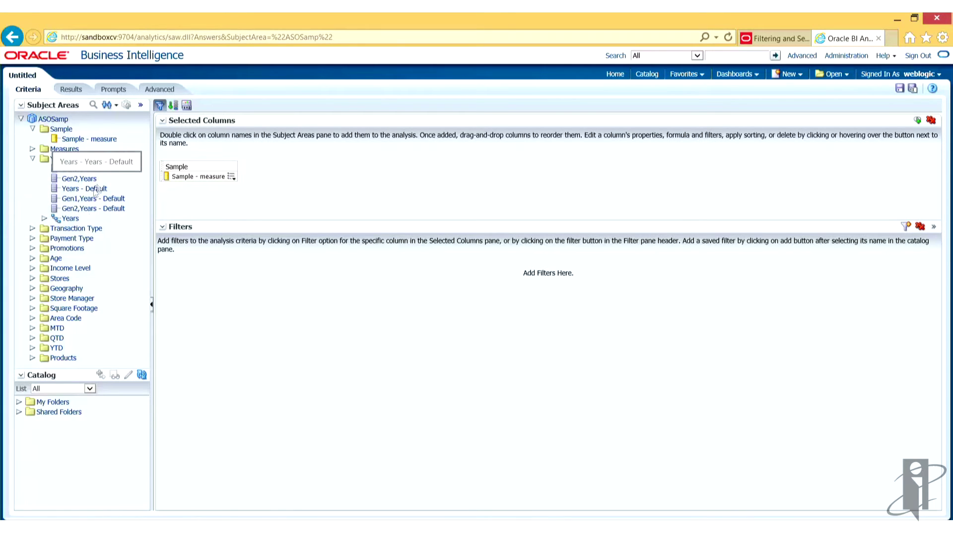
Place Gen2,Years and the Geography hierarchy beside Sample - measure in Selected Columns.
mouse_move(72, 181)
mouse_down()
mouse_move(72, 158)
mouse_move(251, 175)
mouse_up()
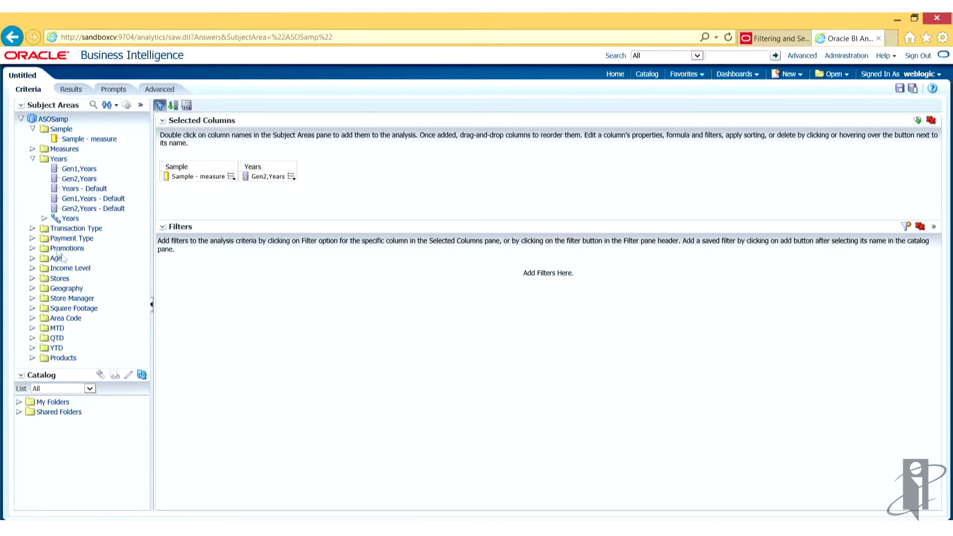
click(32, 288)
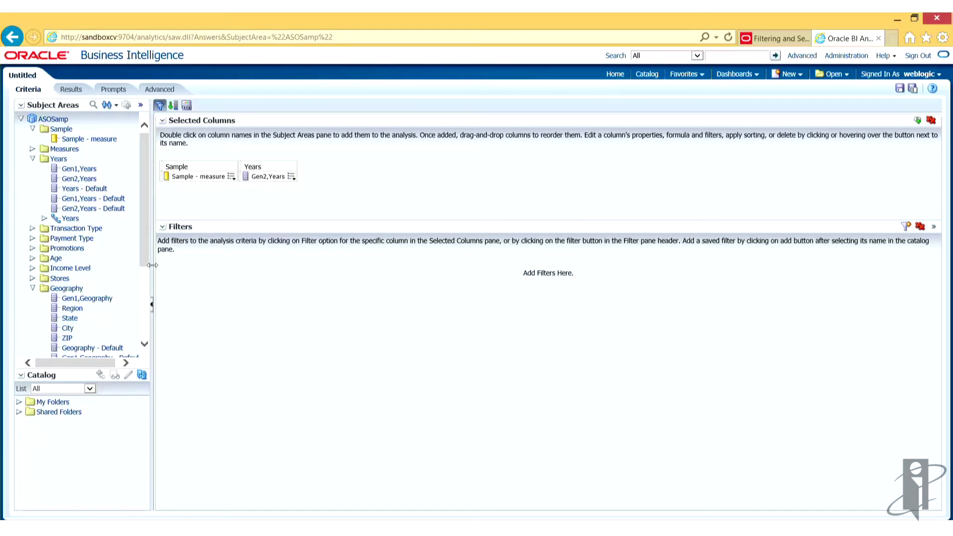
drag(143, 255, 147, 332)
drag(80, 281, 300, 173)
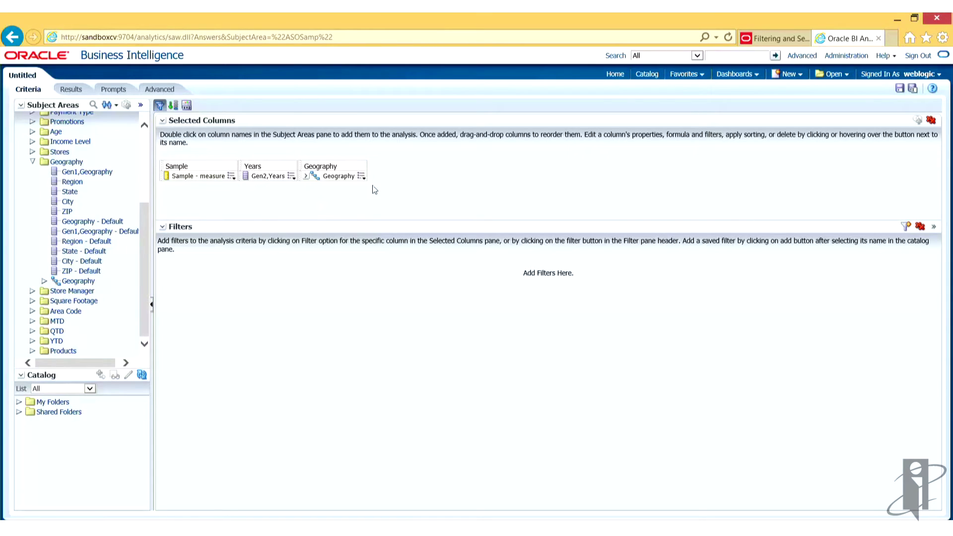
click(361, 176)
Start a New Filter on Gen2,Years from its column options menu.
mouse_move(358, 193)
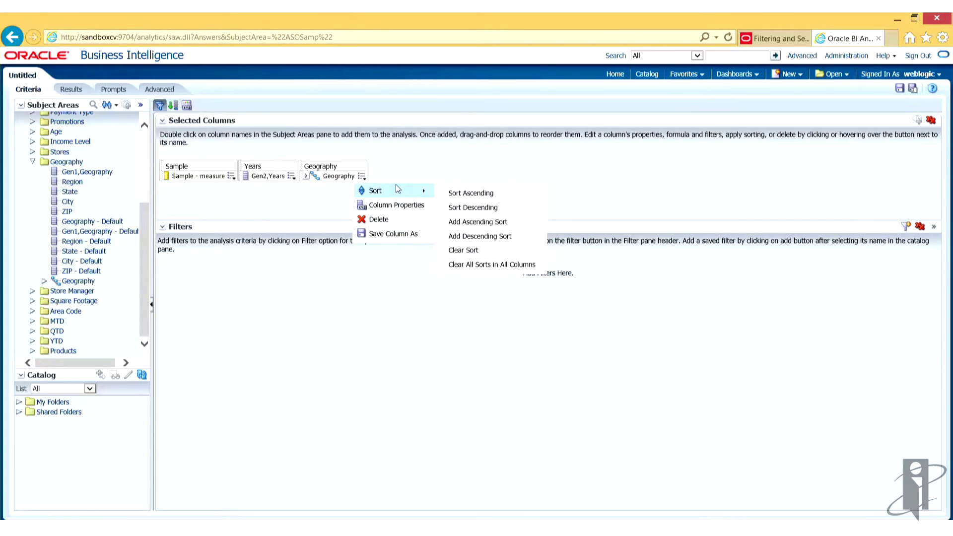
click(292, 176)
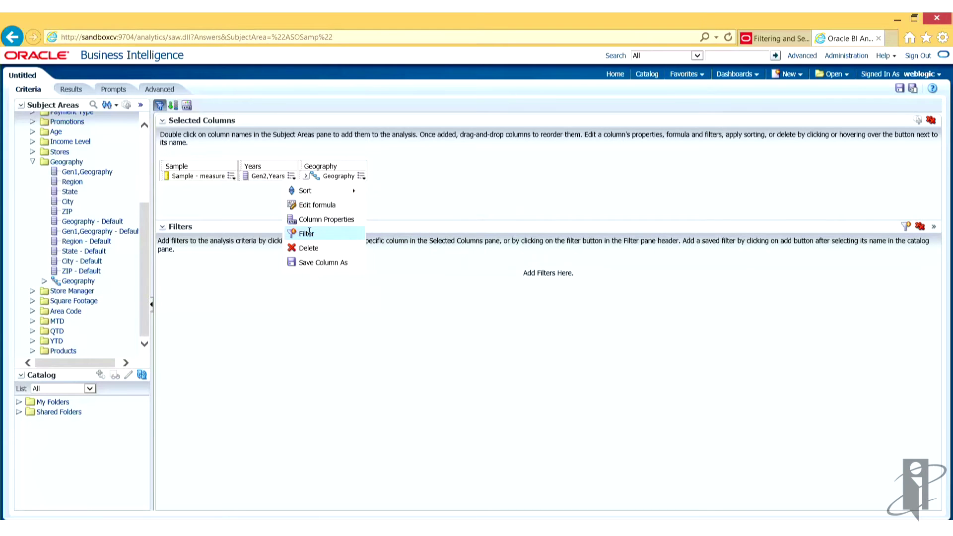
click(231, 176)
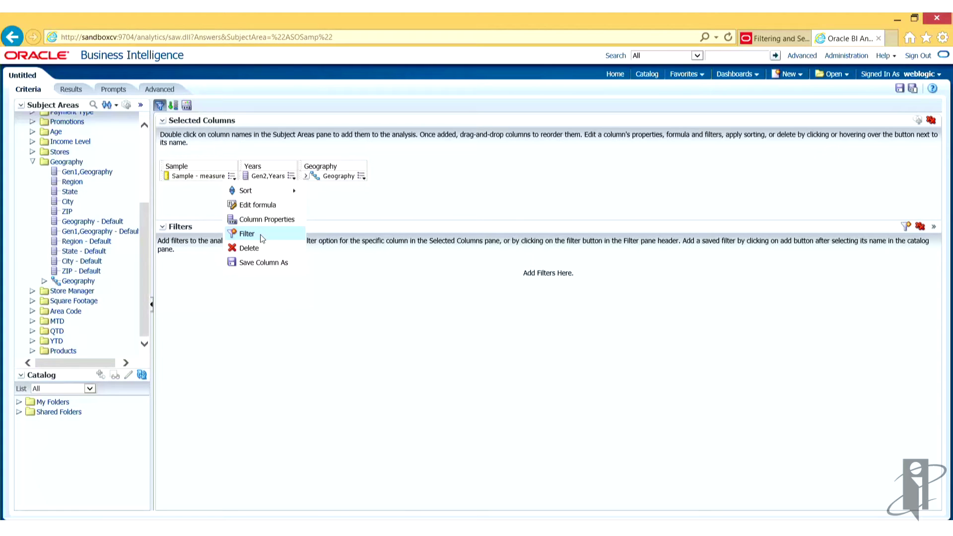
click(350, 208)
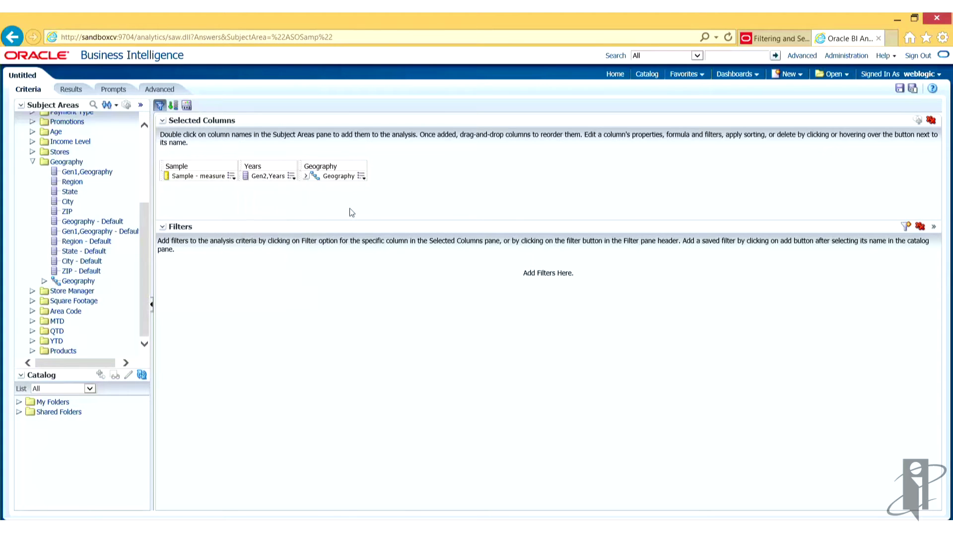
click(292, 177)
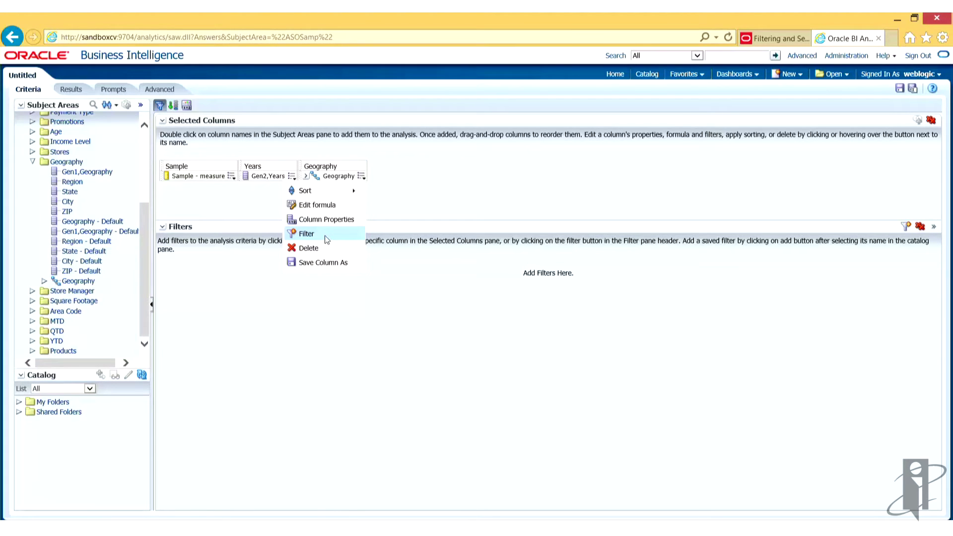
click(322, 234)
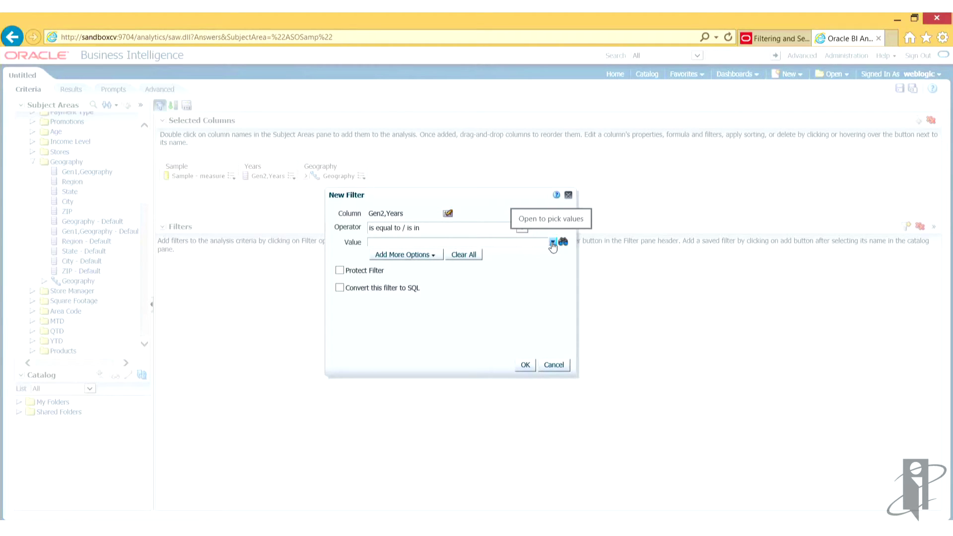
Filter Gen2,Years with 'is equal to / is in' Curr Year.
click(553, 366)
click(291, 177)
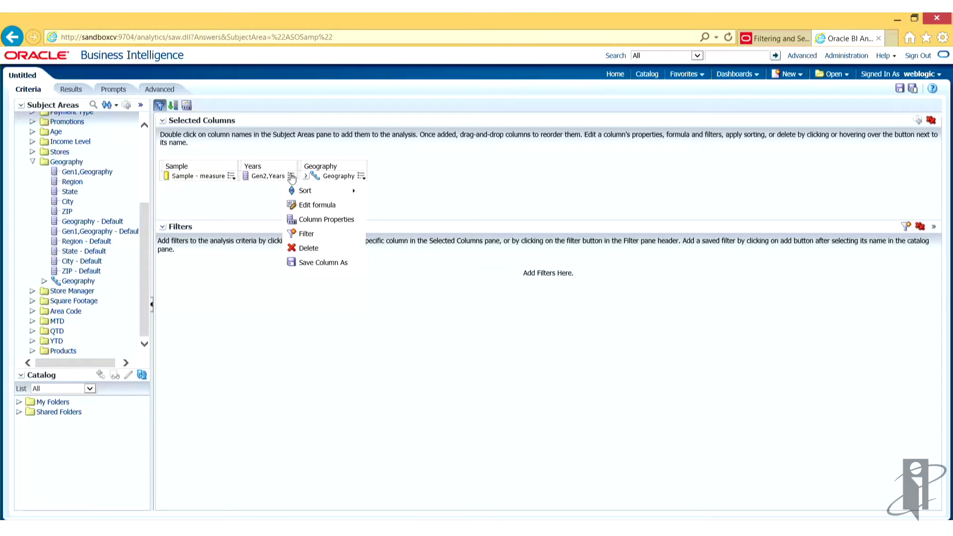
click(318, 233)
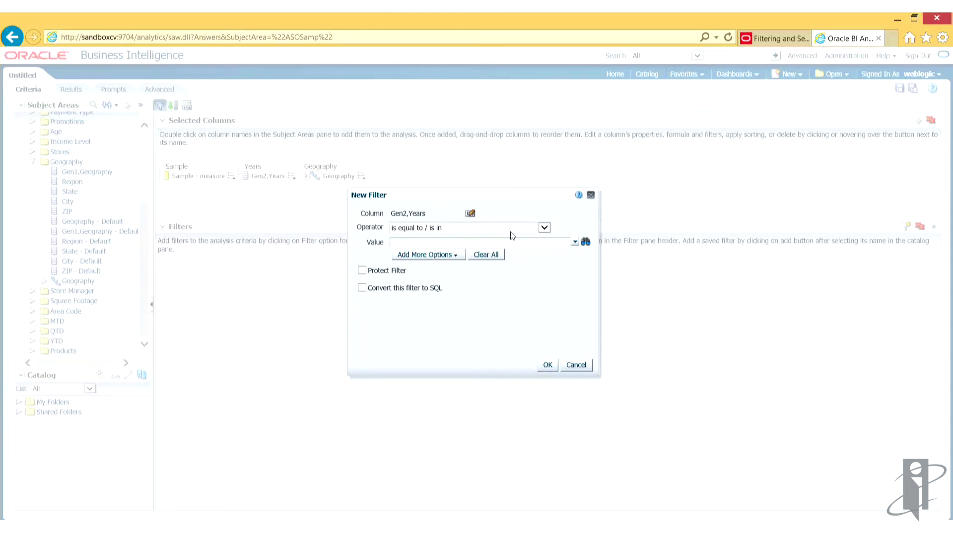
click(545, 228)
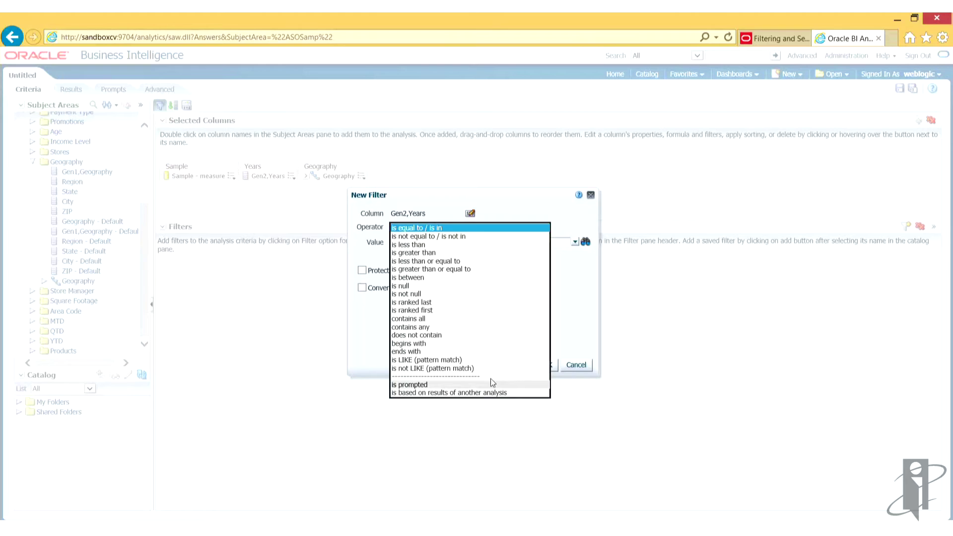
click(444, 228)
click(575, 242)
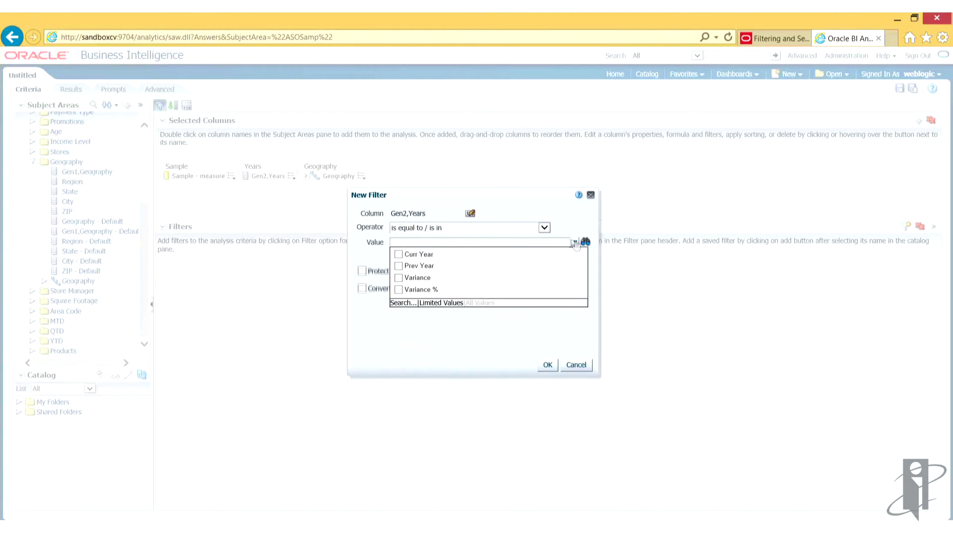
click(399, 254)
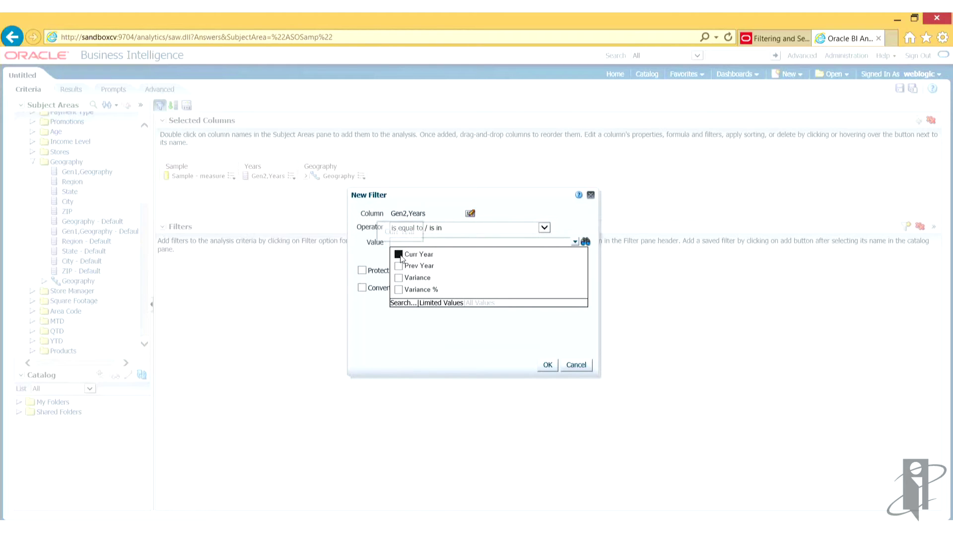
click(548, 365)
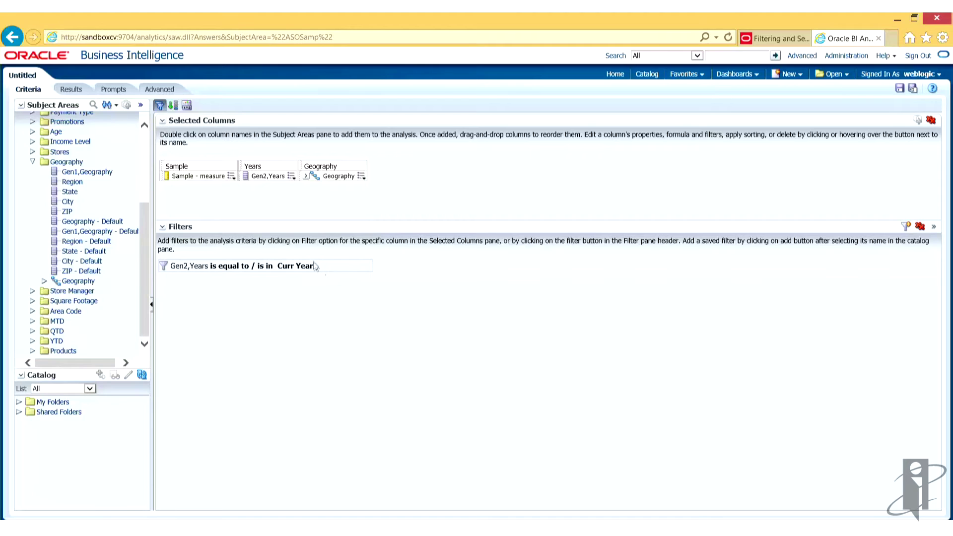
mouse_move(311, 265)
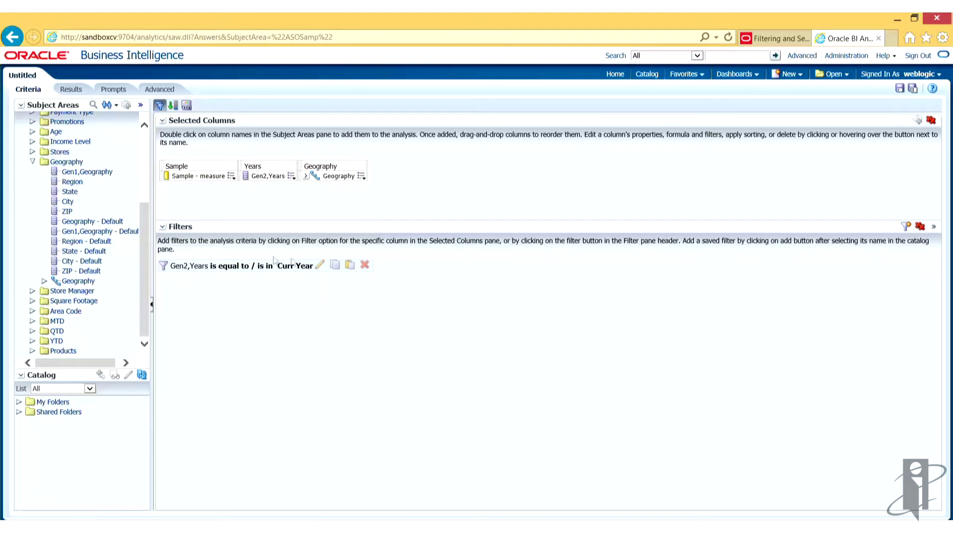
Edit the Curr Year filter and tick Protect Filter.
click(319, 265)
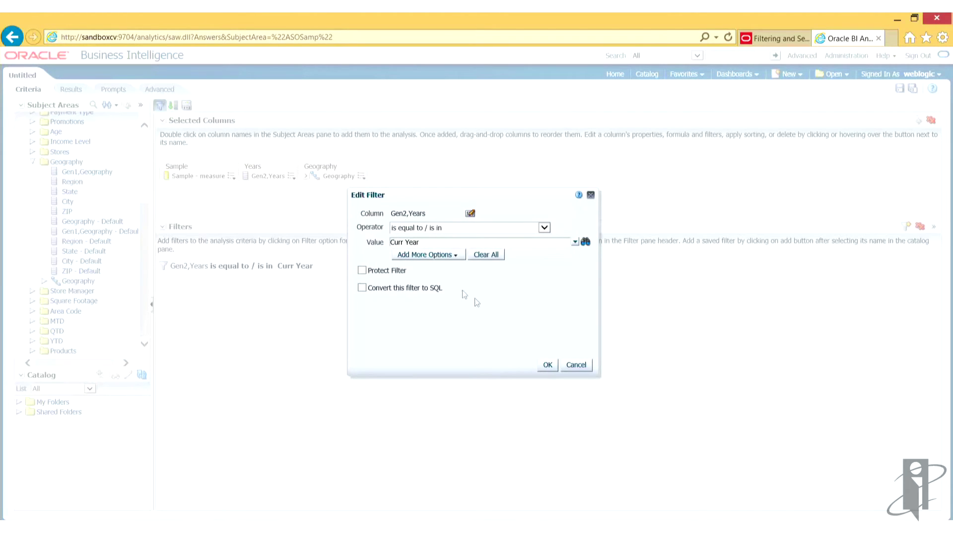
click(363, 271)
click(548, 365)
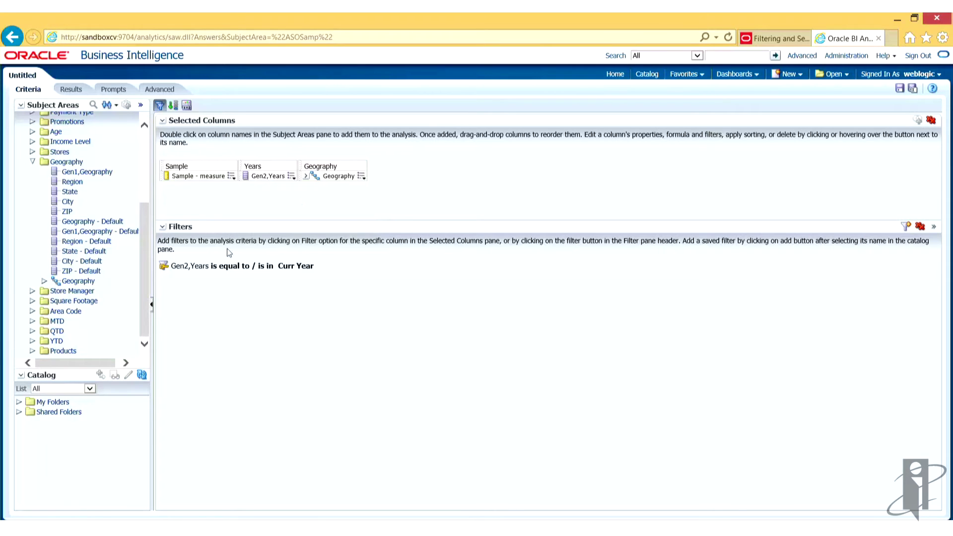
mouse_move(186, 268)
Open Select Column via the Filters pane's More Columns... option.
click(291, 176)
mouse_move(290, 190)
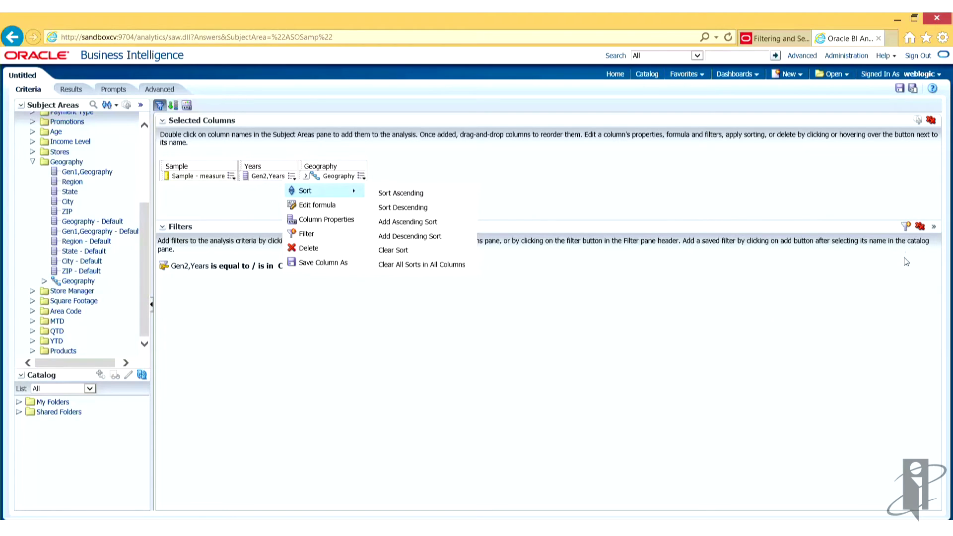
click(885, 303)
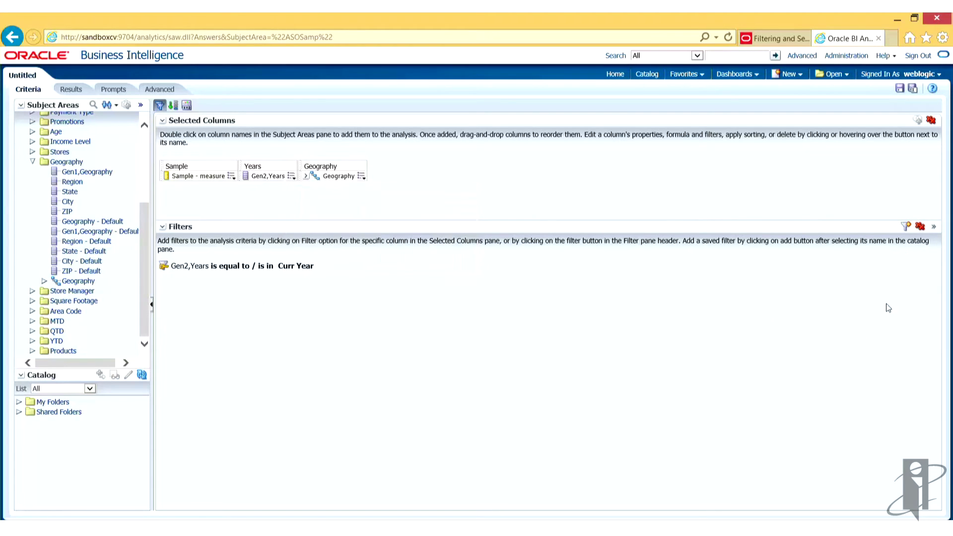
click(905, 225)
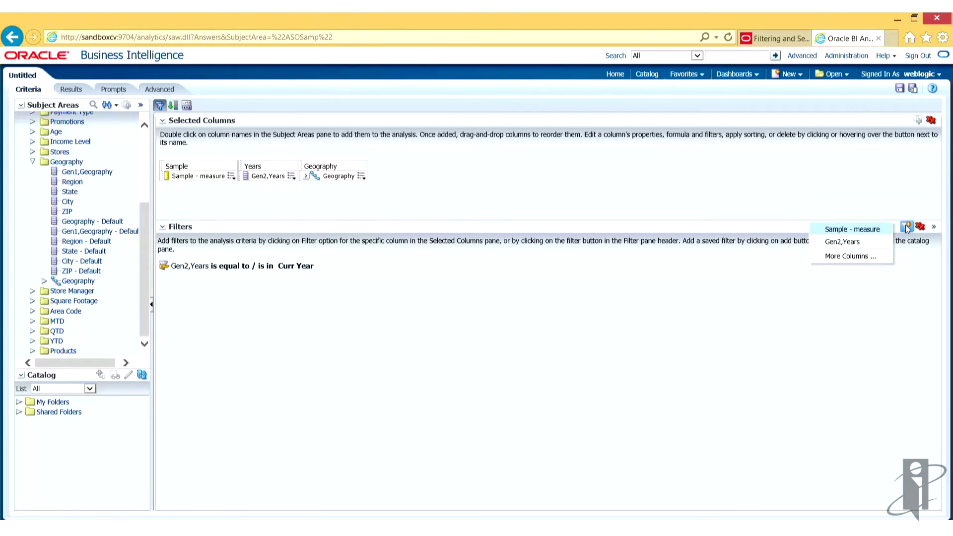
click(864, 258)
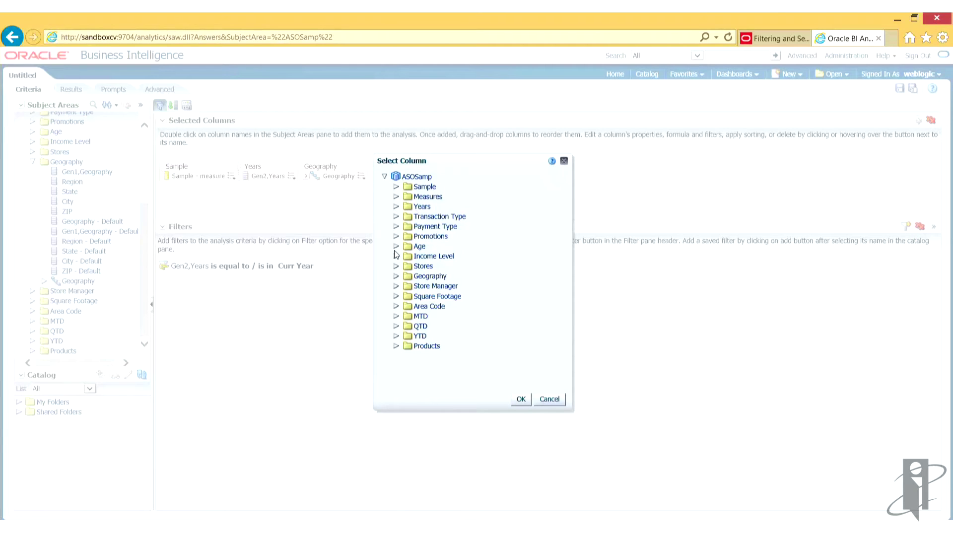
Filter Product Category to Personal Electronics and Home Entertainment.
click(396, 346)
drag(561, 320, 565, 376)
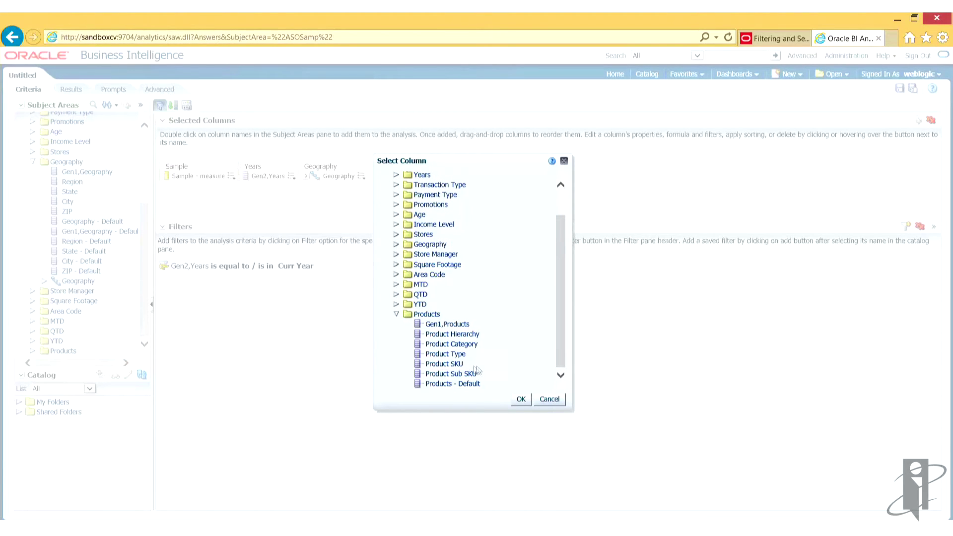
click(435, 344)
click(519, 399)
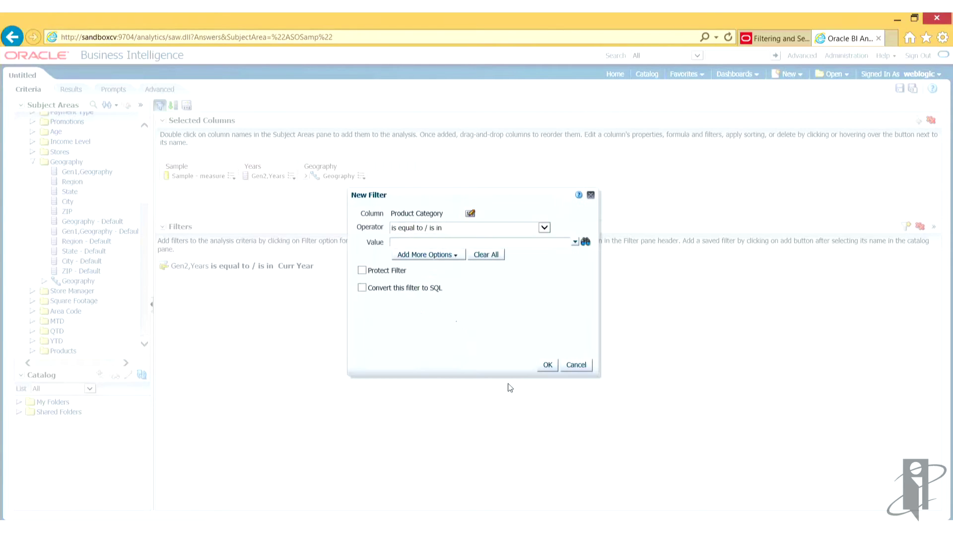
click(575, 243)
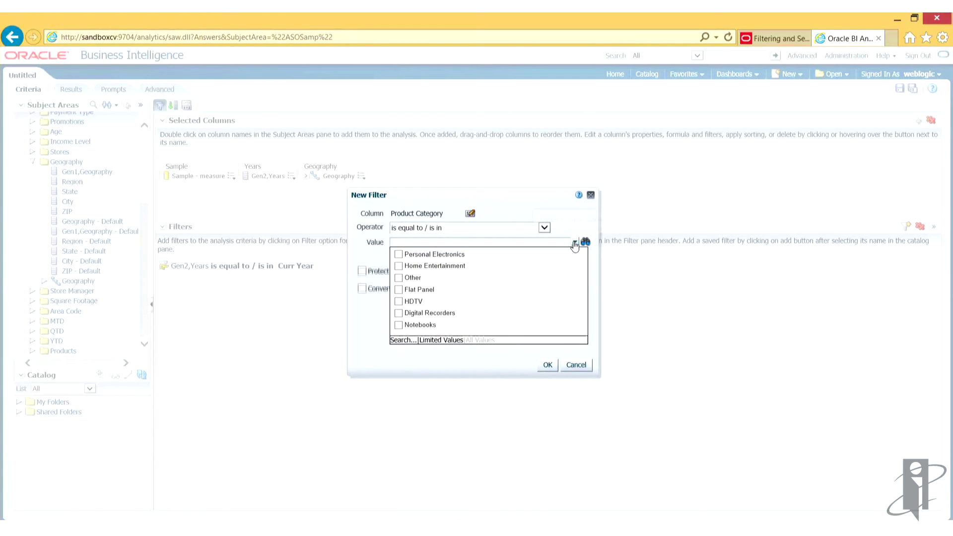
click(398, 255)
click(398, 266)
click(548, 365)
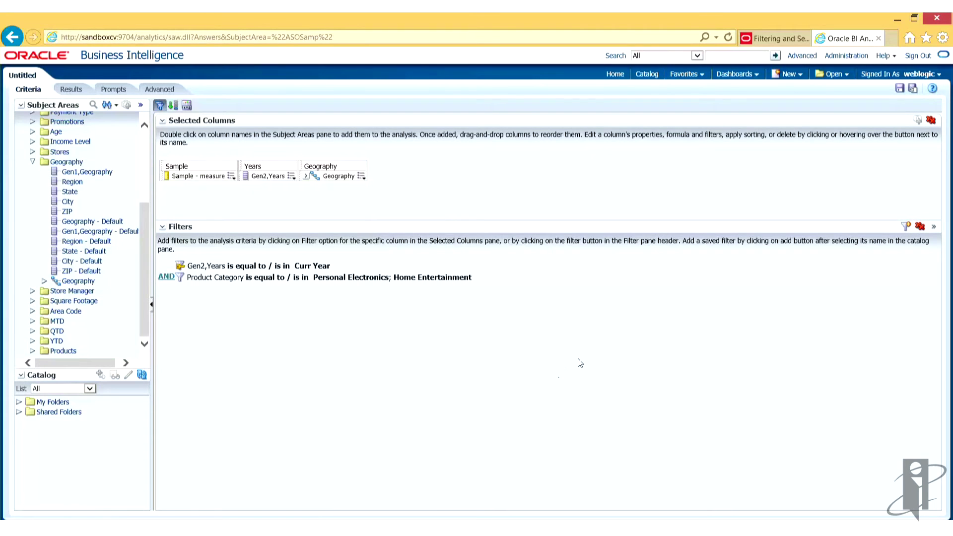
click(33, 162)
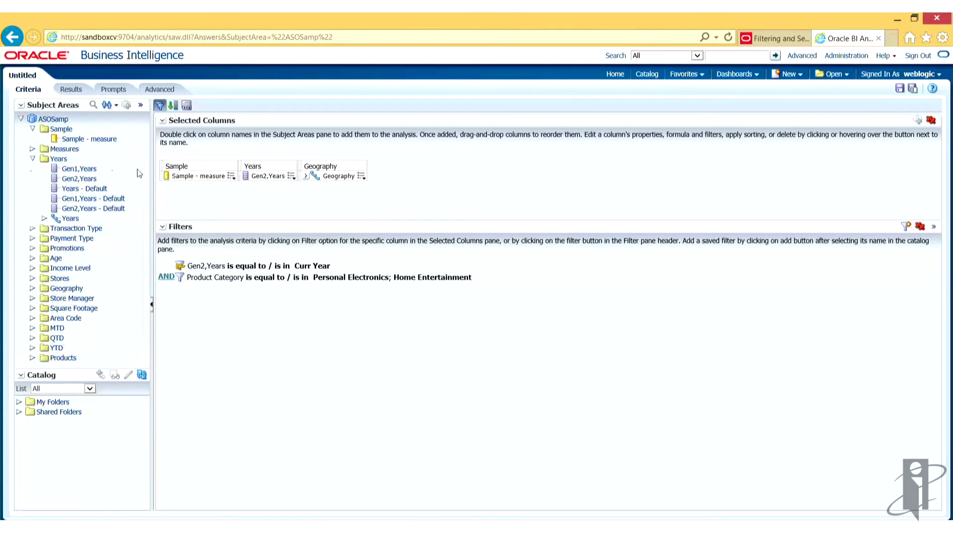
click(33, 159)
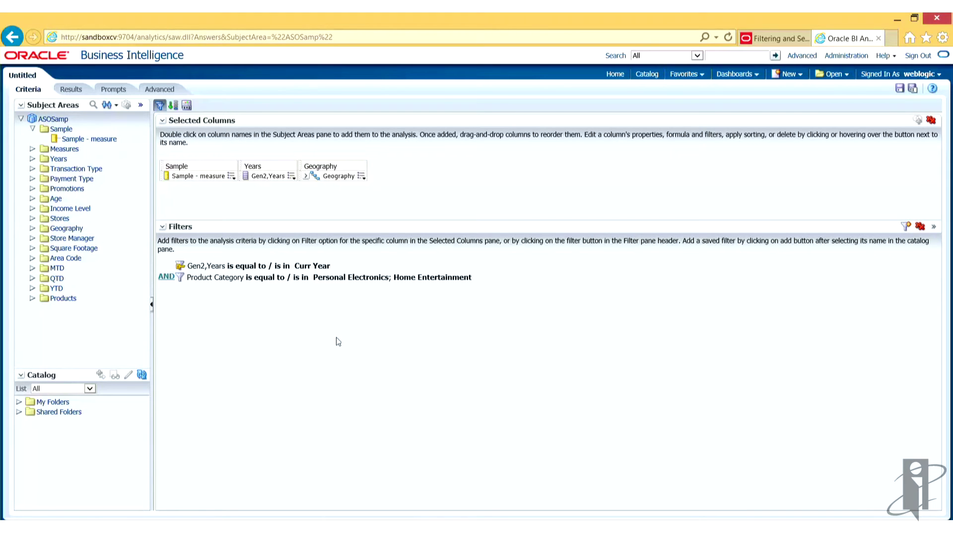
mouse_move(238, 277)
click(166, 277)
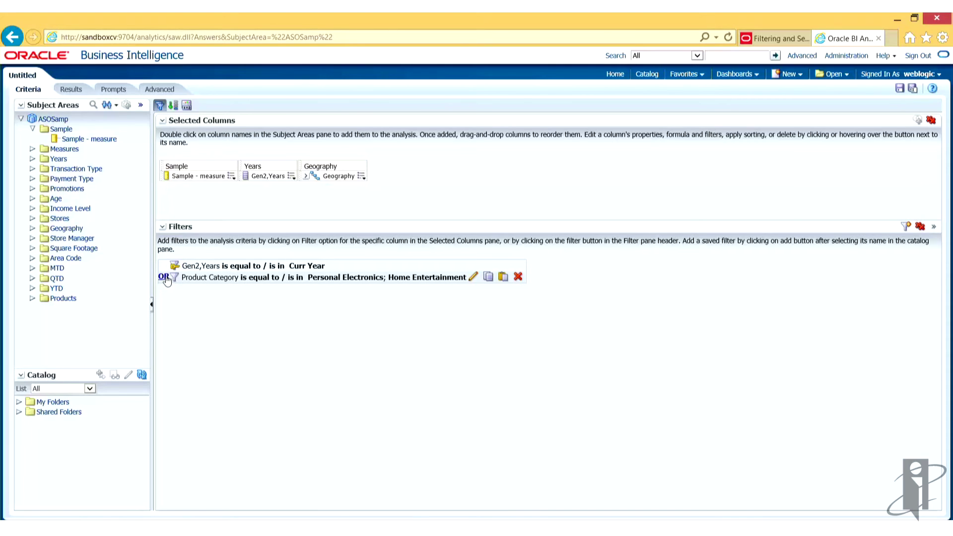
click(165, 277)
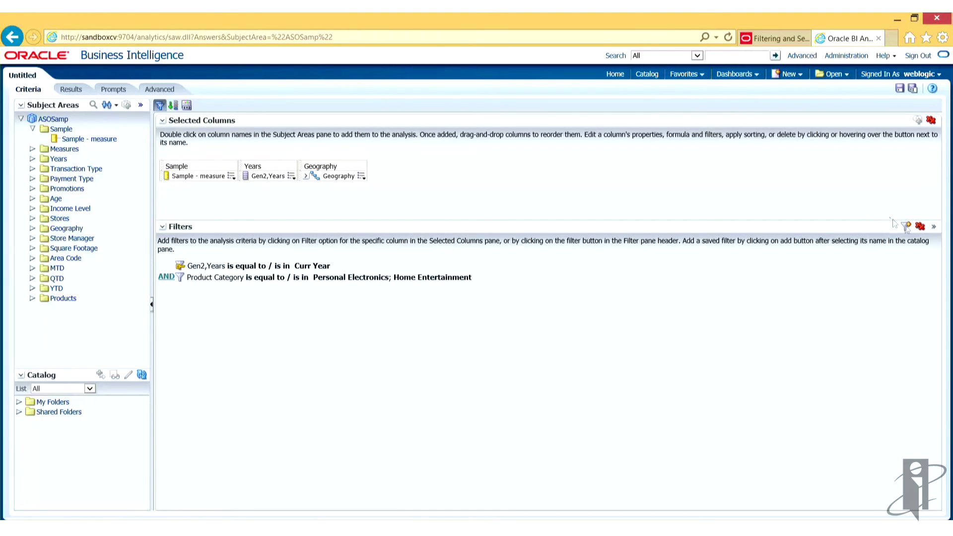
click(908, 230)
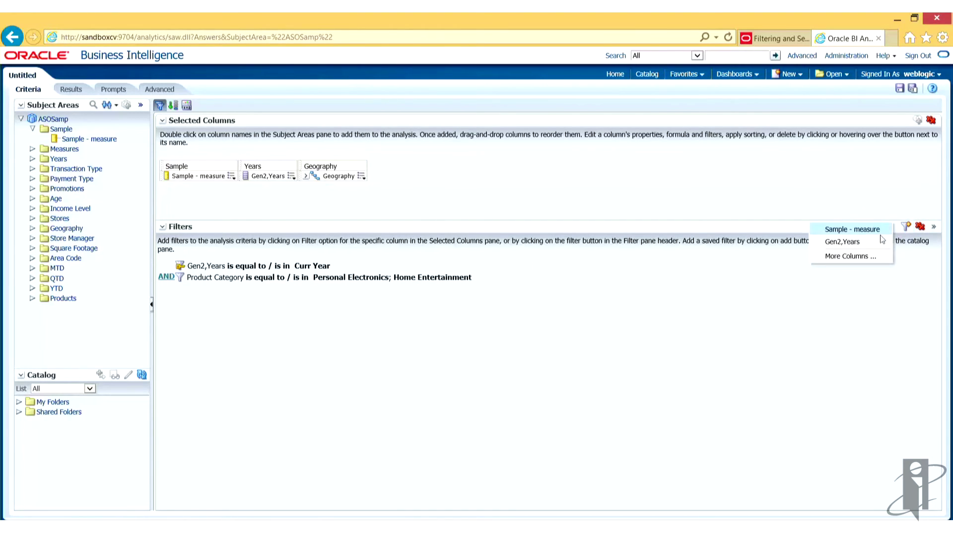
Filter Gen3,Measures - Default to Price Paid.
click(856, 257)
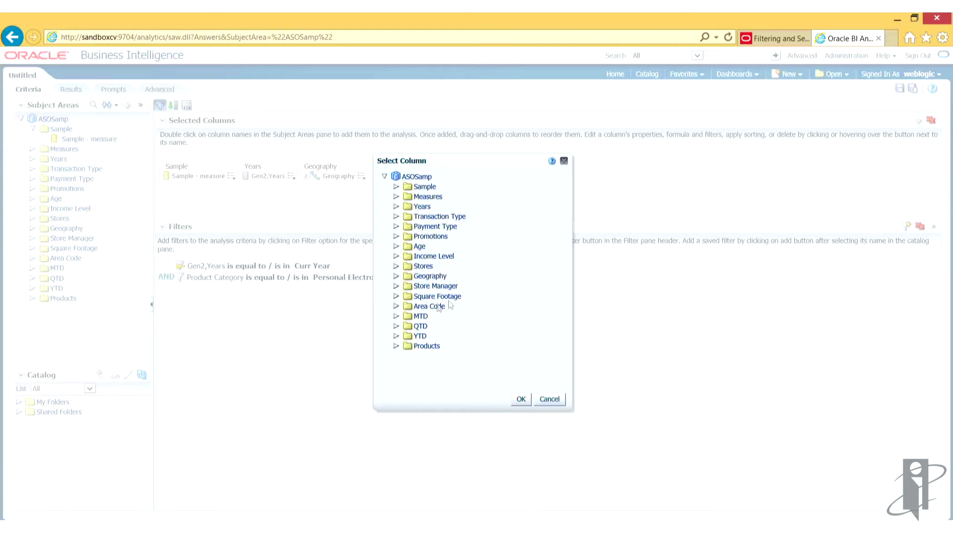
click(397, 197)
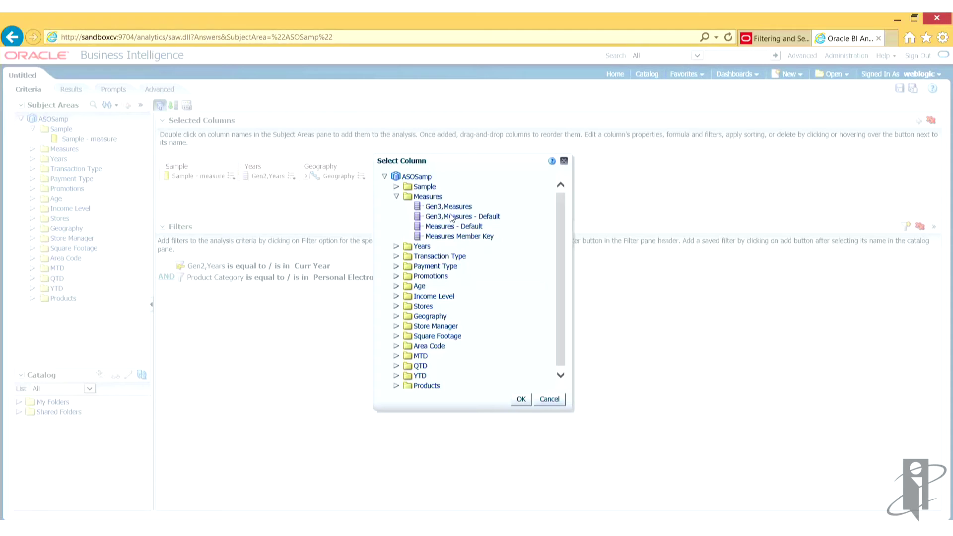
click(451, 218)
click(521, 400)
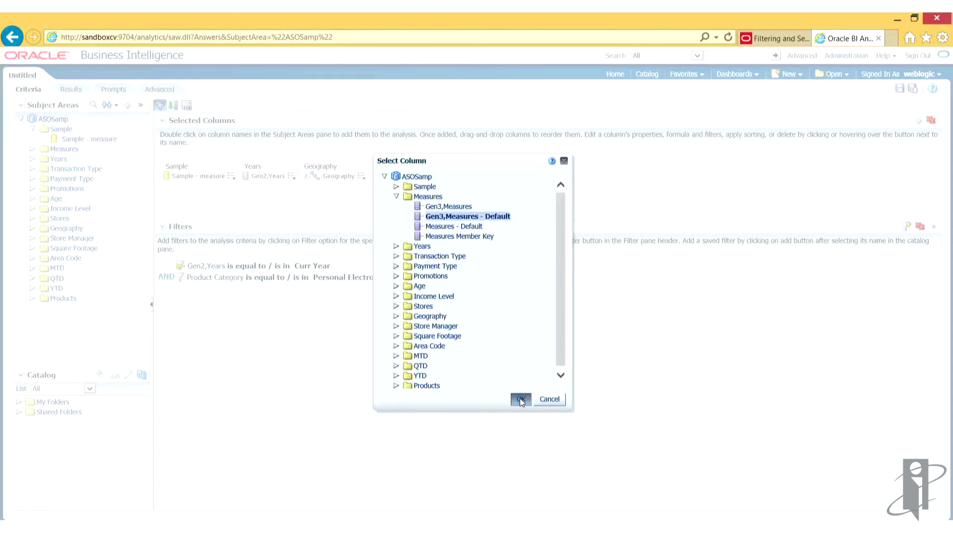
click(575, 242)
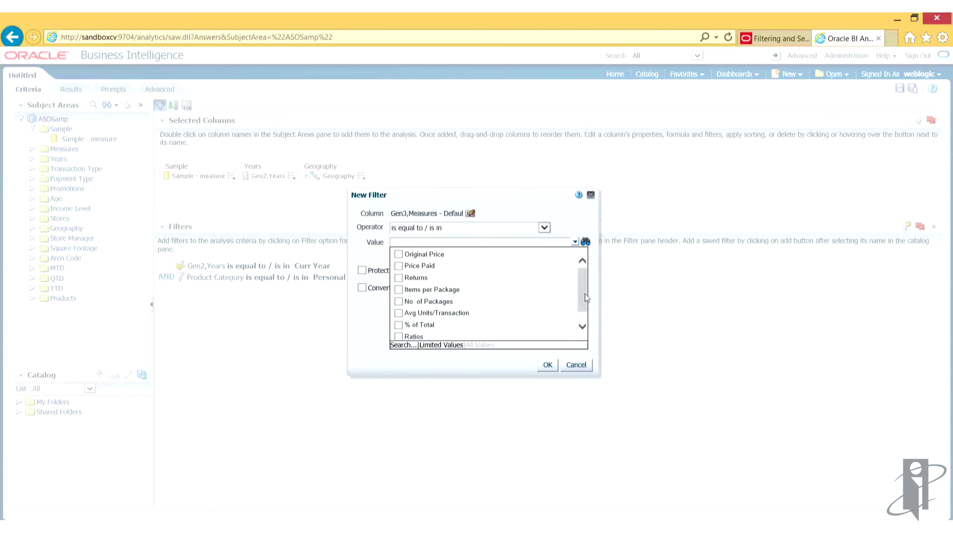
click(583, 327)
scroll(581, 275, up, 1)
click(399, 266)
click(548, 366)
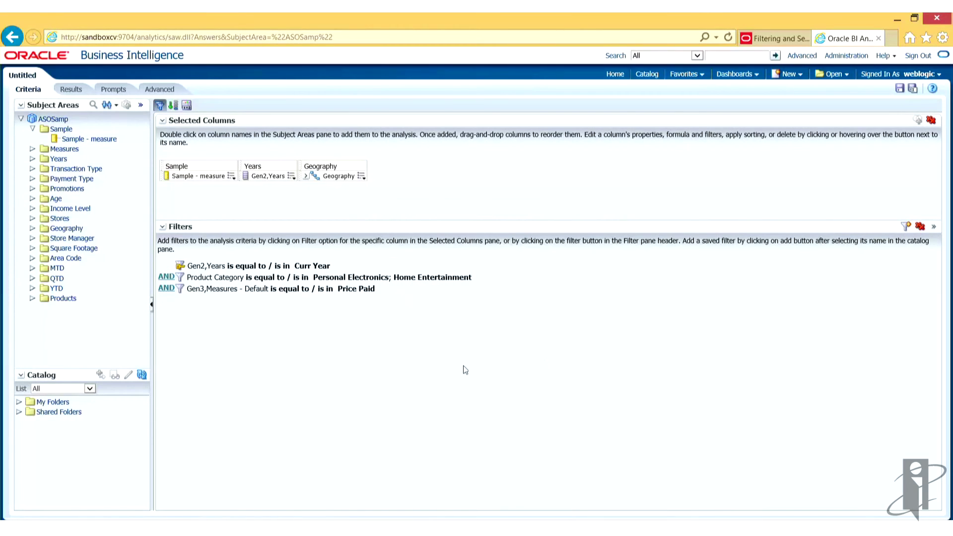
click(166, 287)
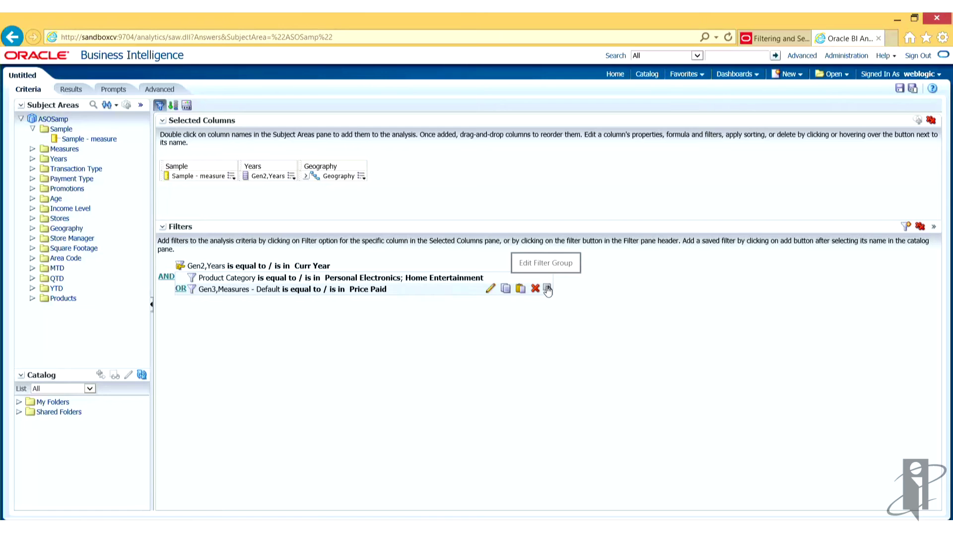
click(547, 289)
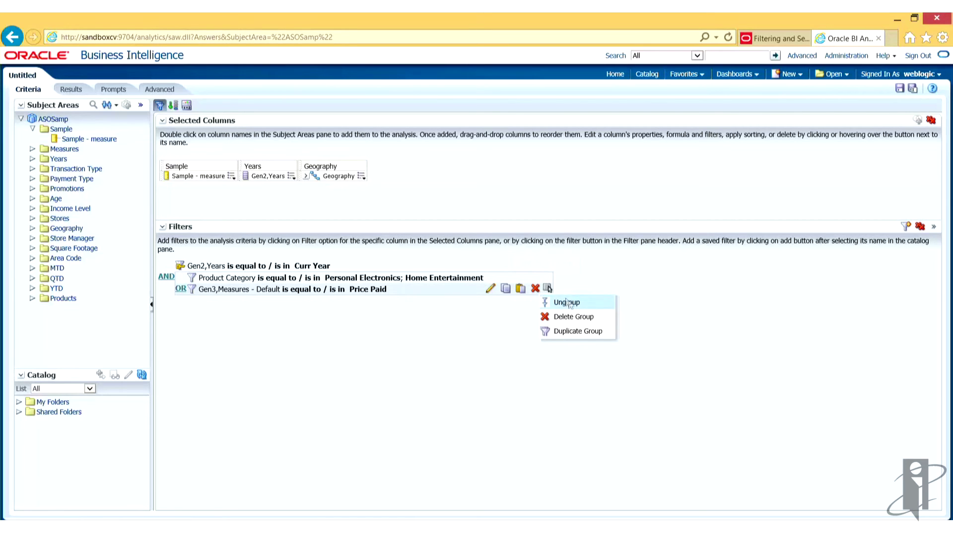
click(566, 303)
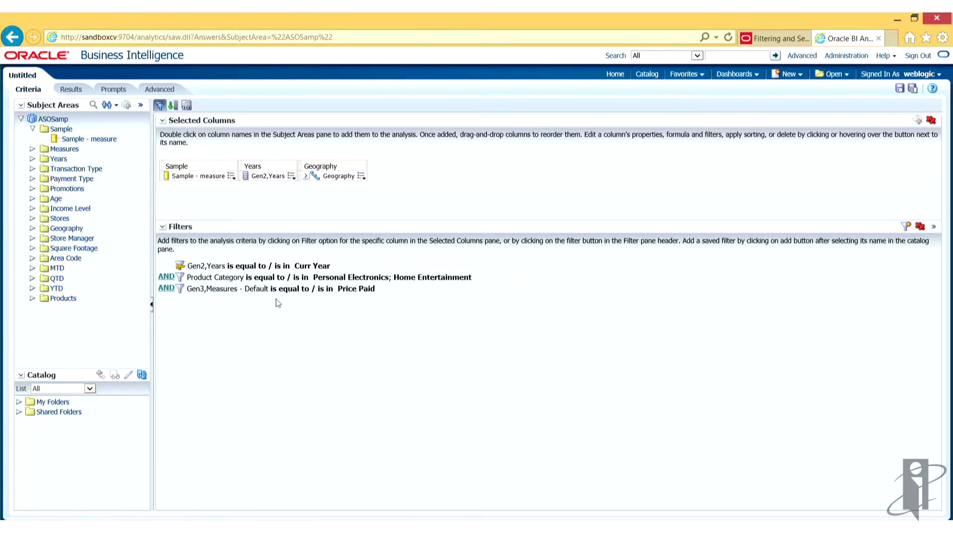
click(70, 90)
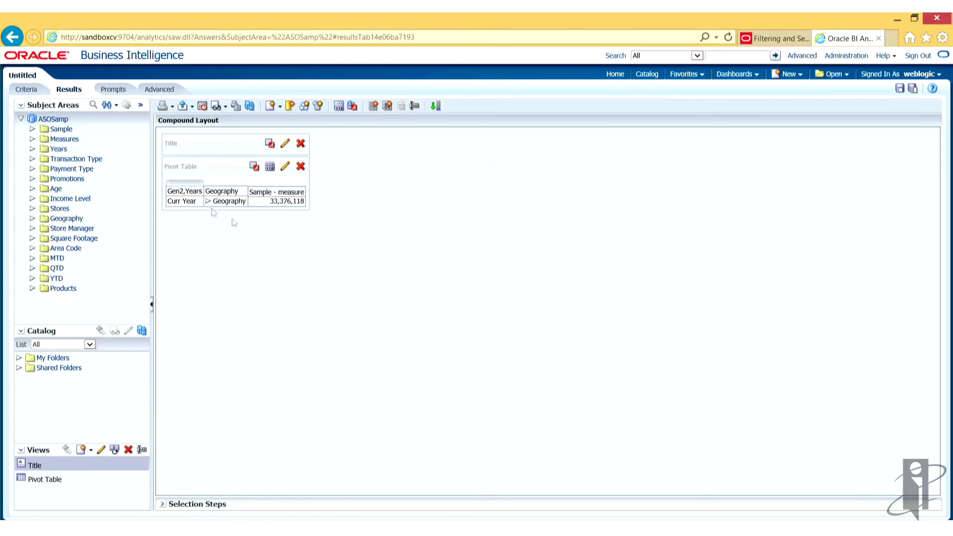
Drill Geography into North East and South, expand South's states, and show Selection Steps.
mouse_move(211, 202)
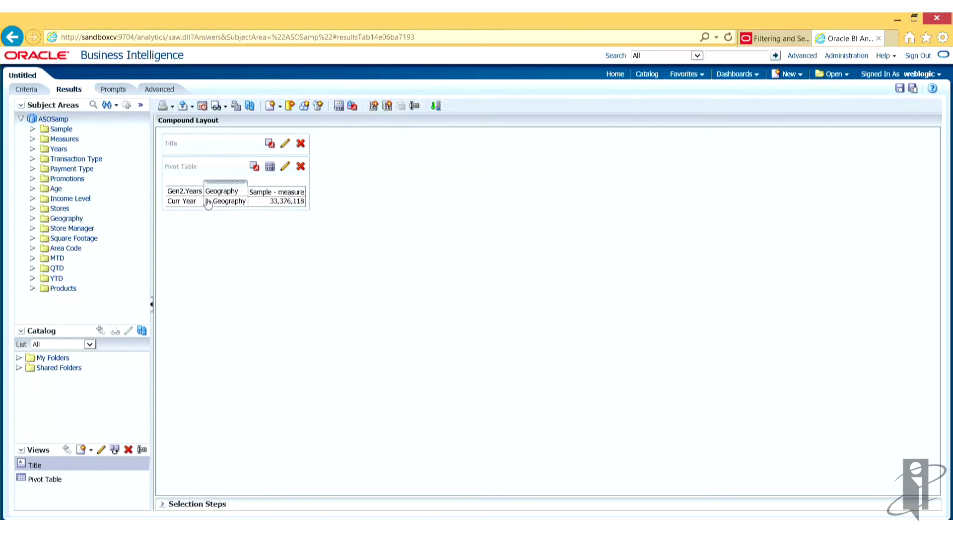
click(208, 202)
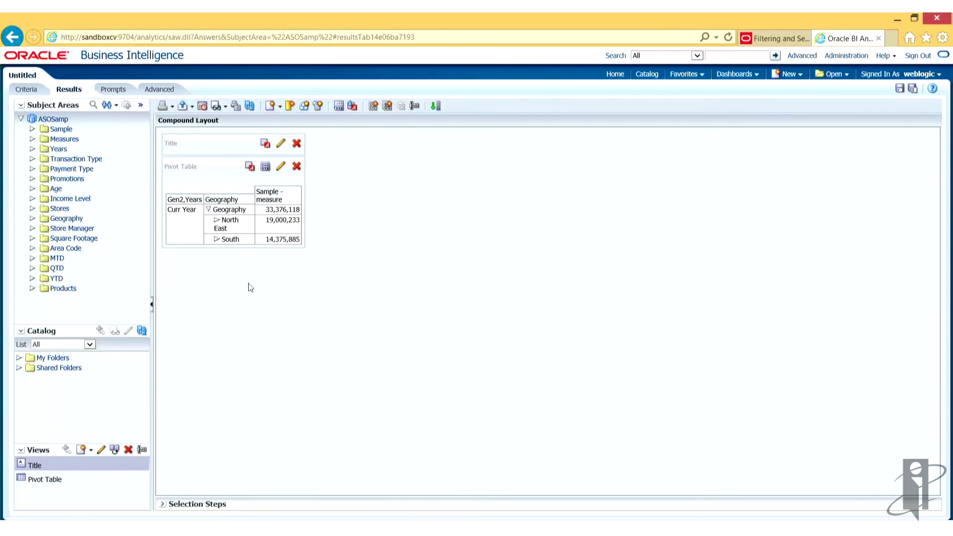
click(216, 239)
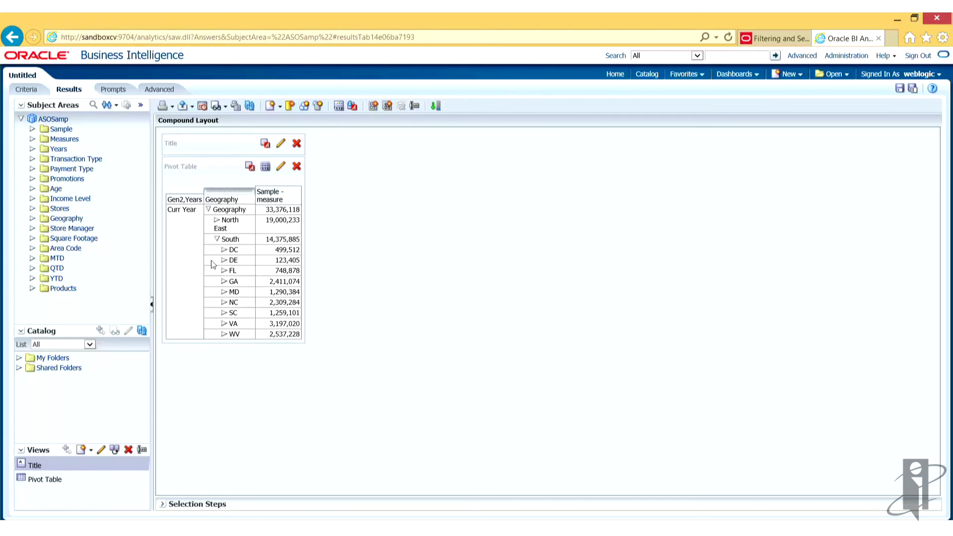
click(163, 506)
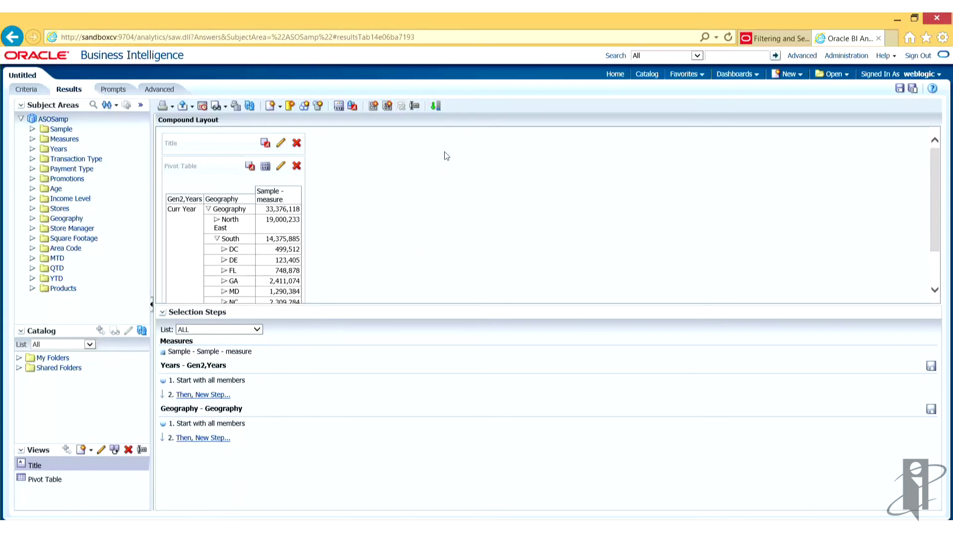
Hide and re-show the Selection Steps pane, then edit Geography's starting step.
click(436, 106)
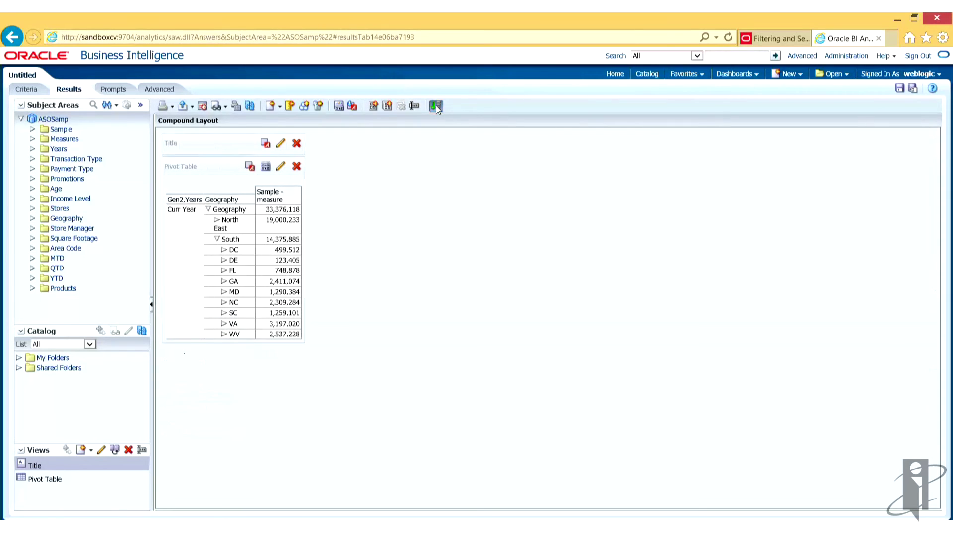
click(436, 105)
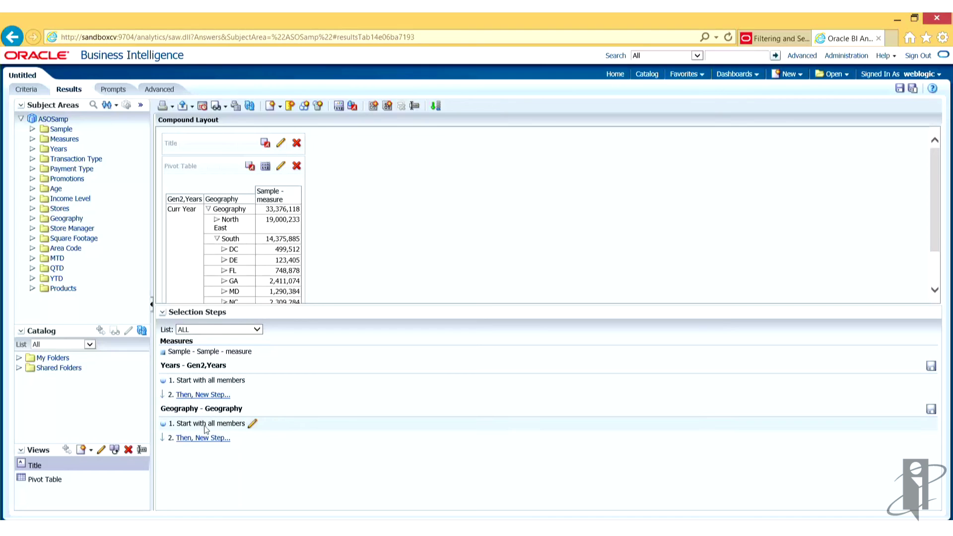
click(254, 425)
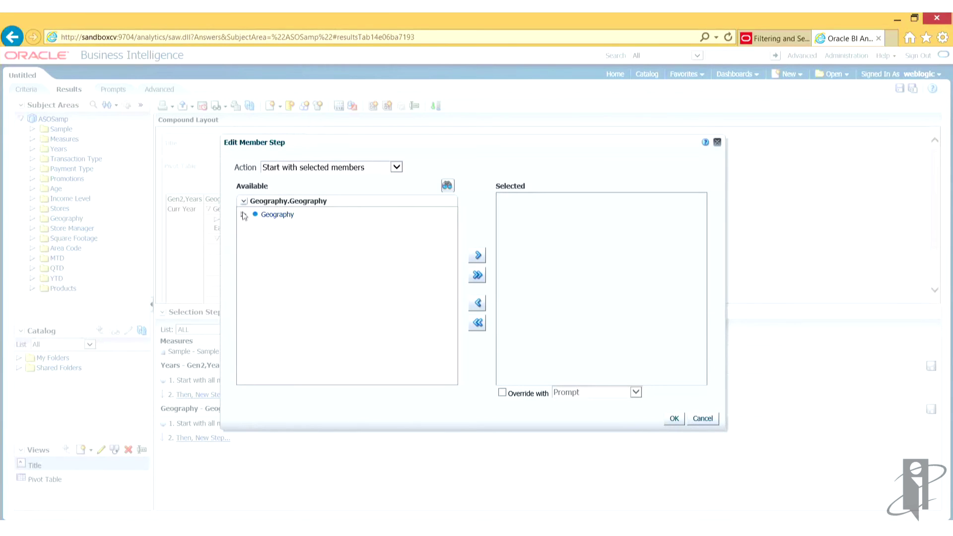
Make Geography's first step start with selected members, choosing only the South region.
click(397, 168)
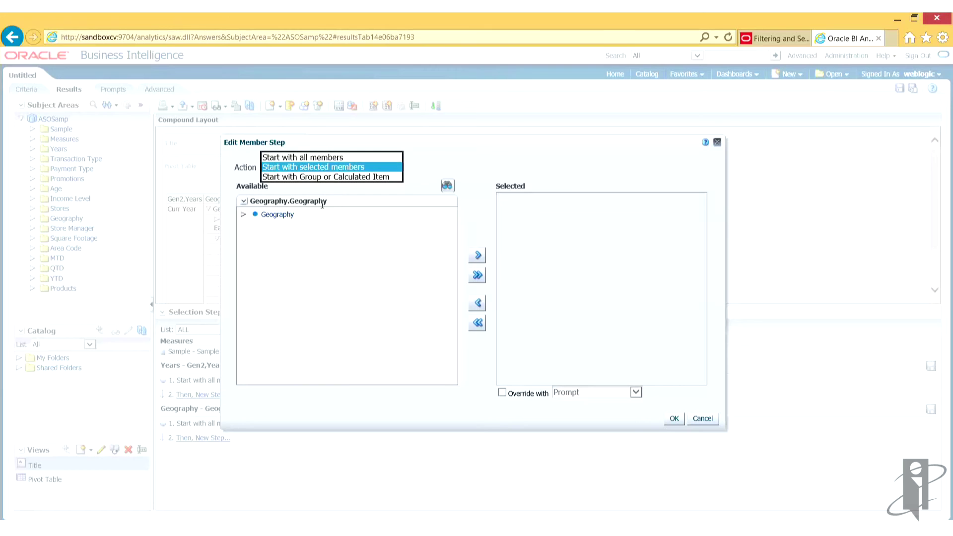
click(313, 168)
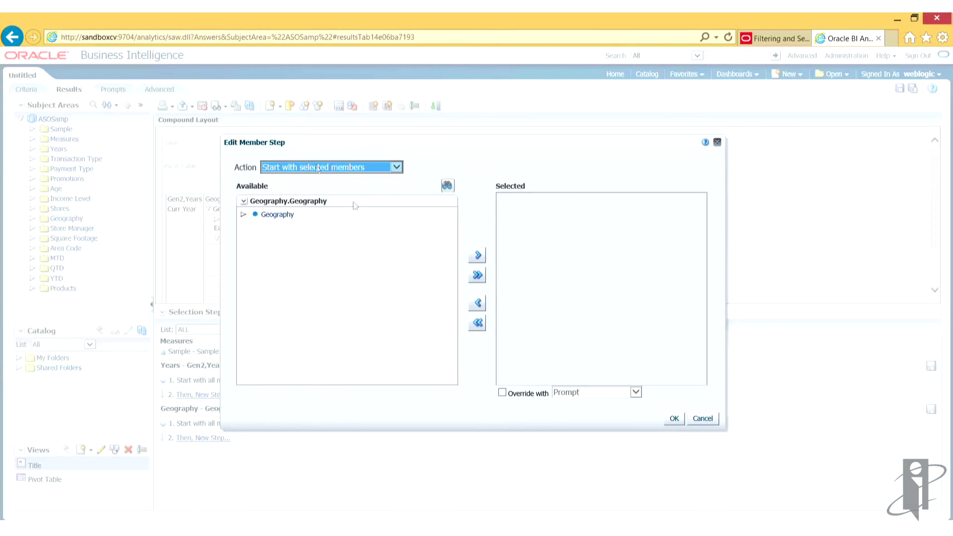
click(243, 215)
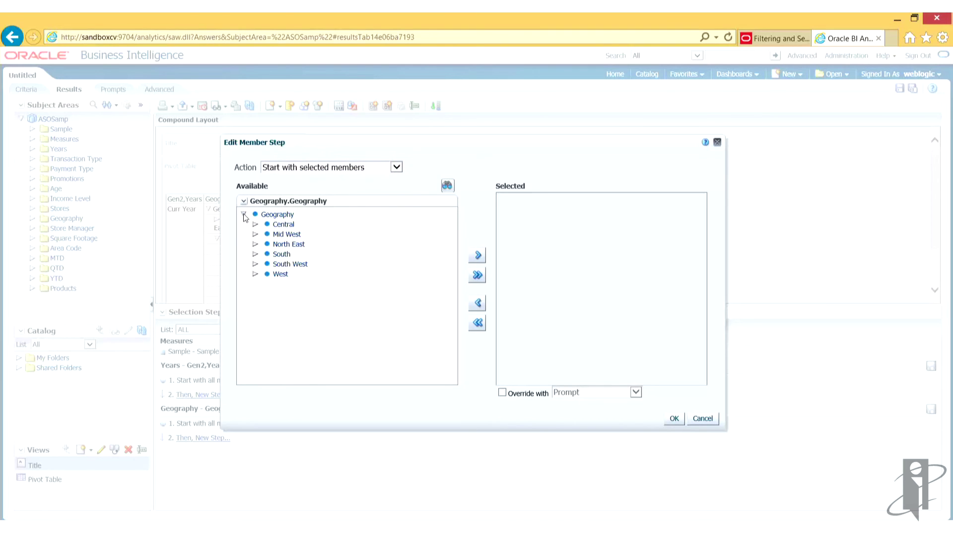
click(255, 255)
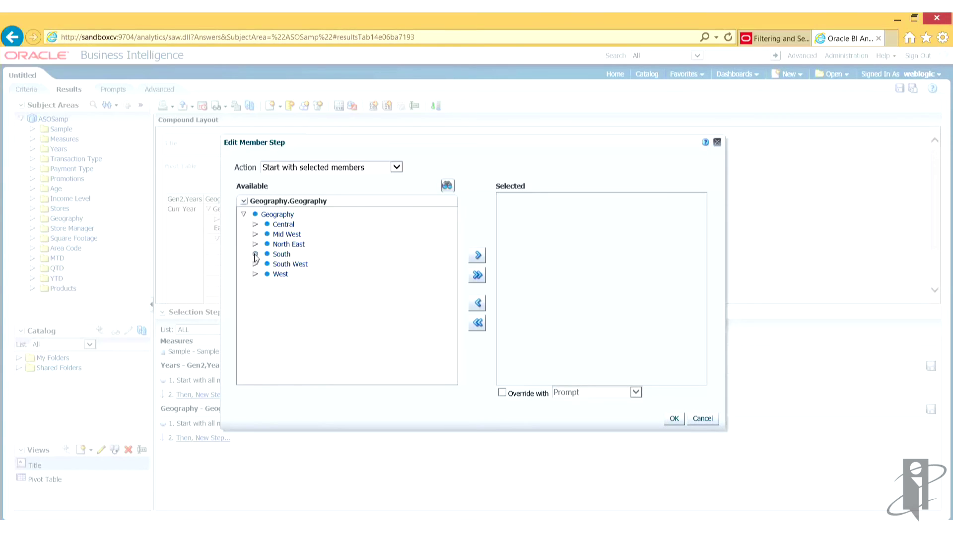
click(282, 254)
click(477, 255)
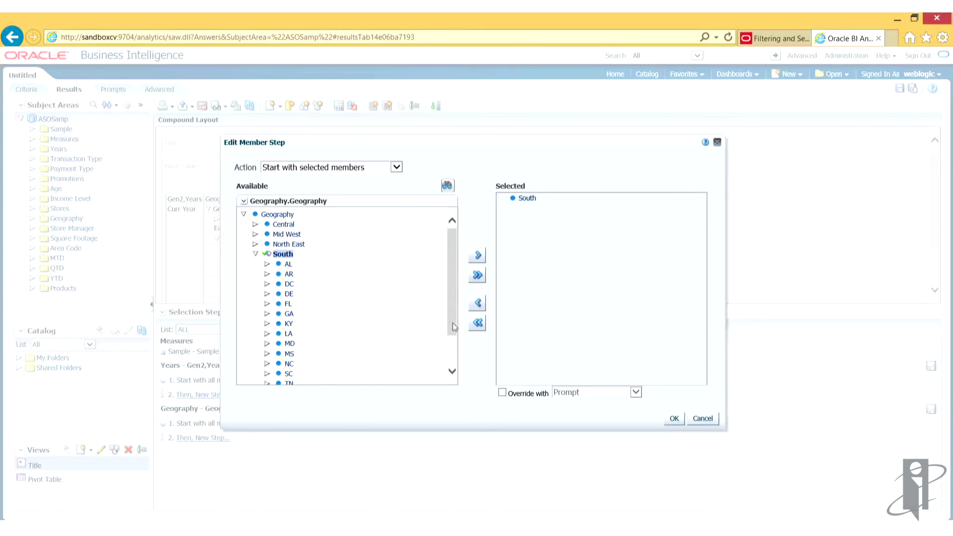
Enable Override with Prompt for the South selection and confirm the step.
scroll(444, 315, down, 3)
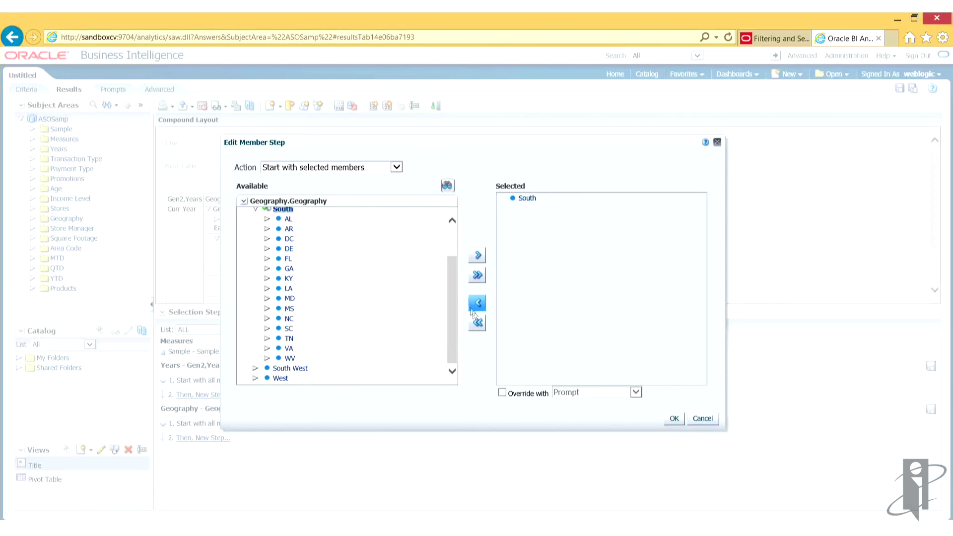
drag(445, 258, 451, 222)
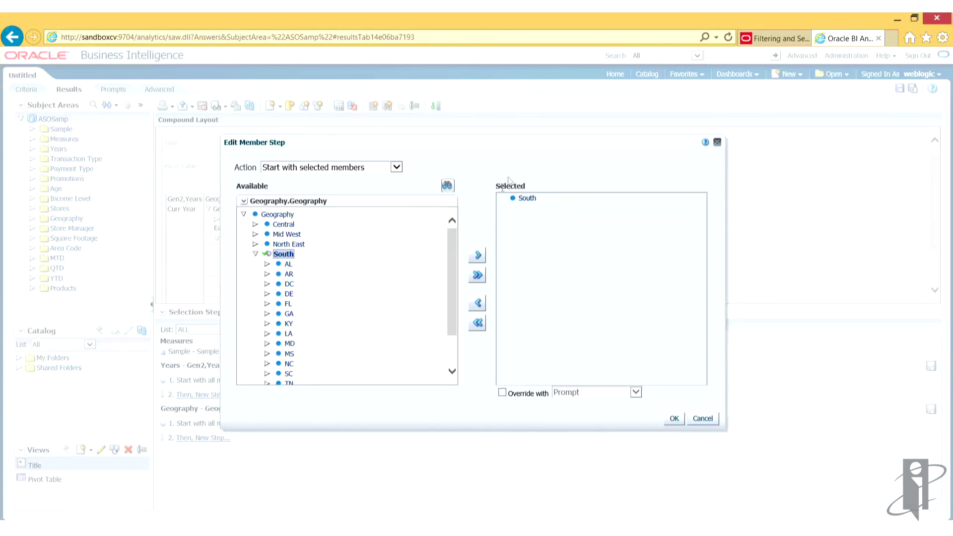
click(502, 393)
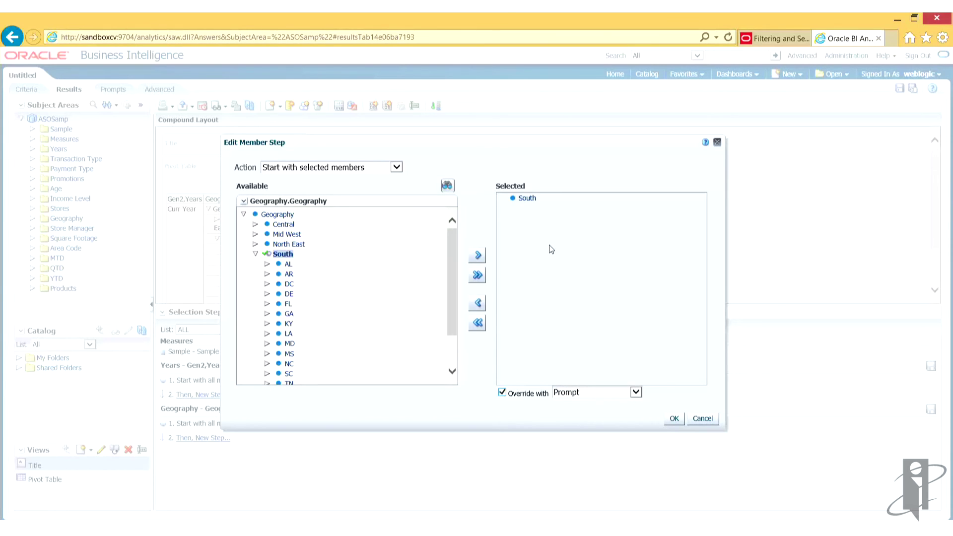
click(673, 419)
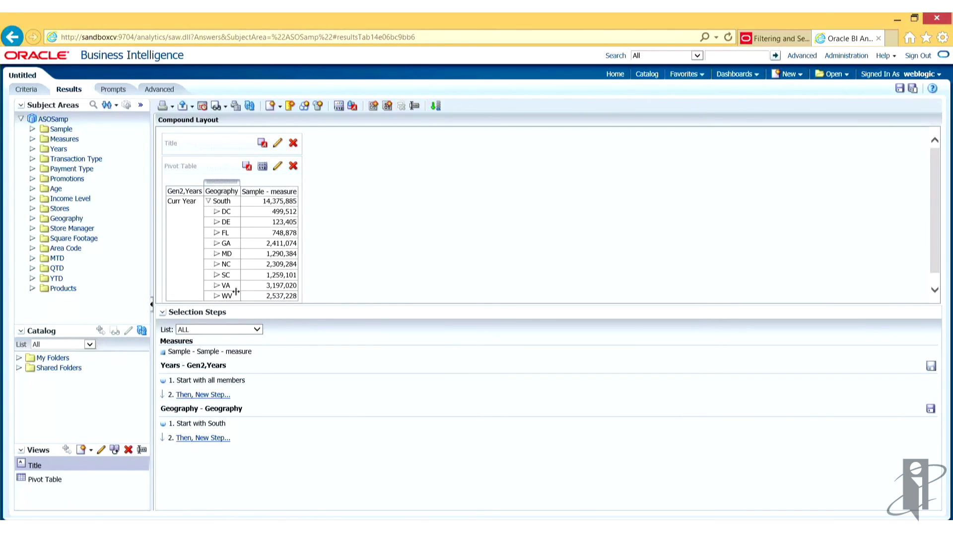
click(201, 439)
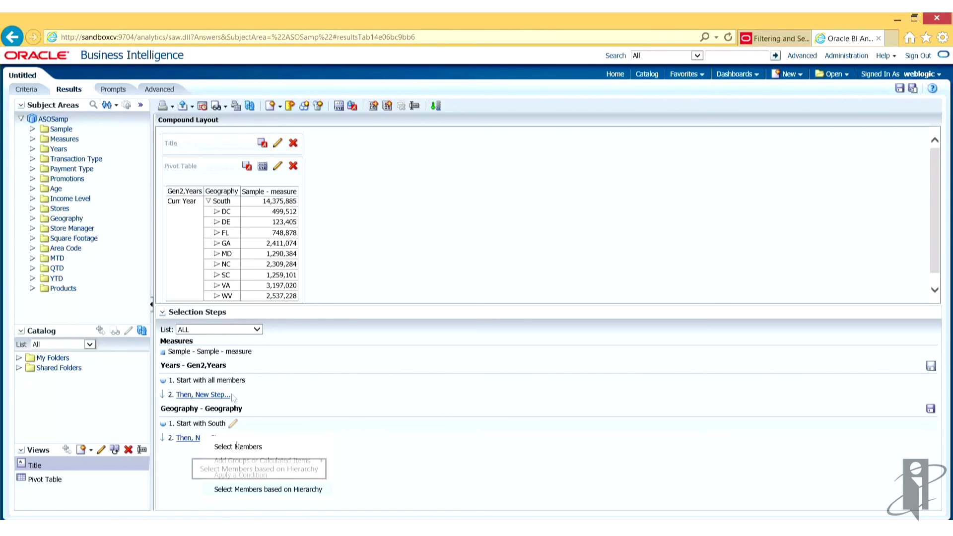
Review the '1. Start with South' step's actions, cancel unchanged, and reopen the Then, New Step options.
click(257, 421)
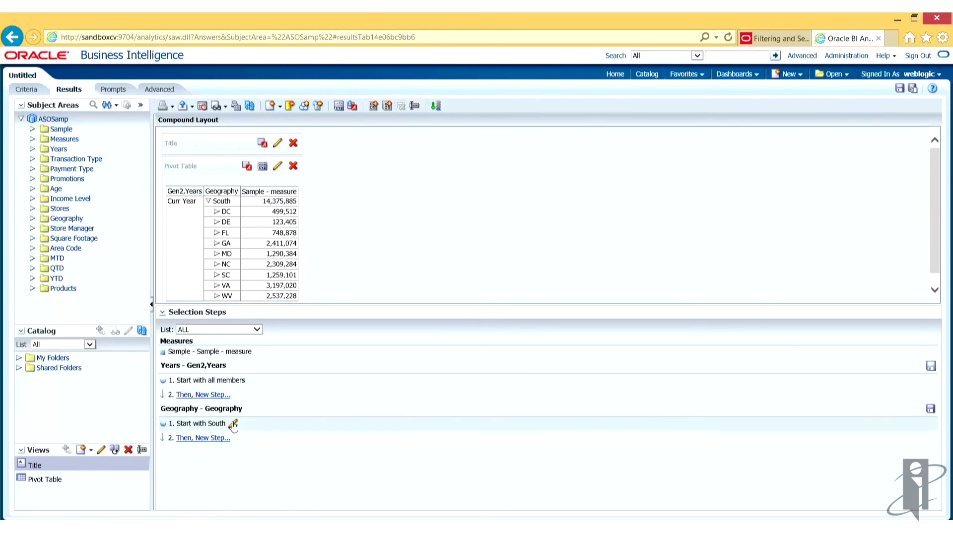
click(233, 425)
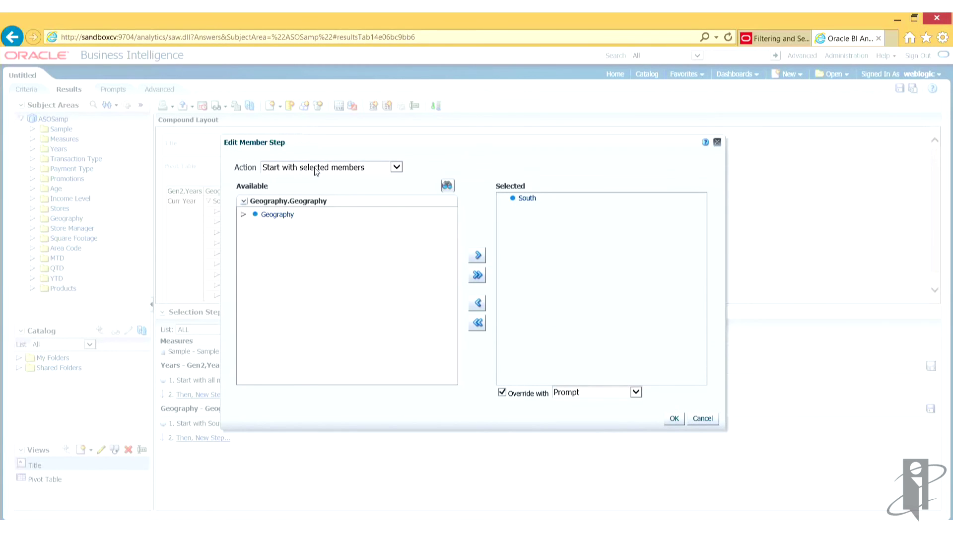
click(395, 167)
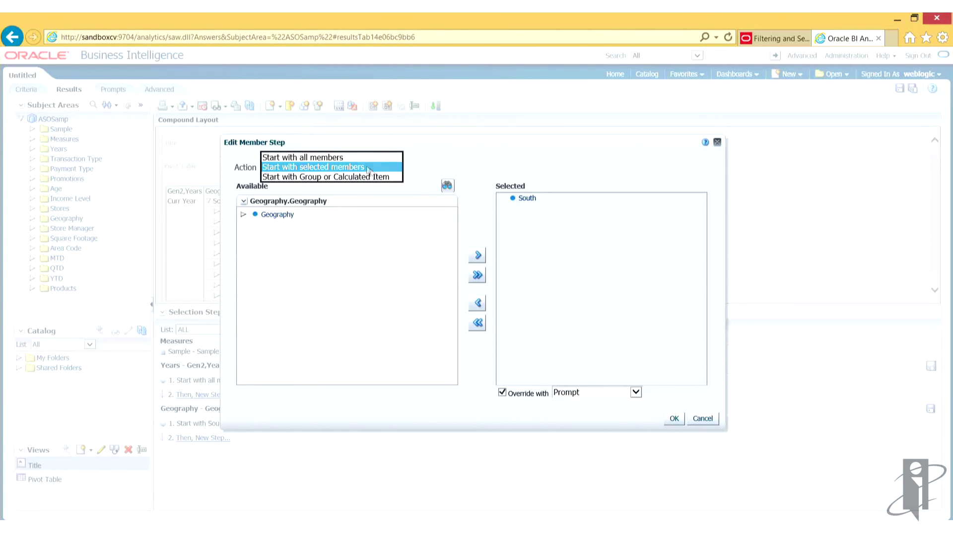
click(702, 417)
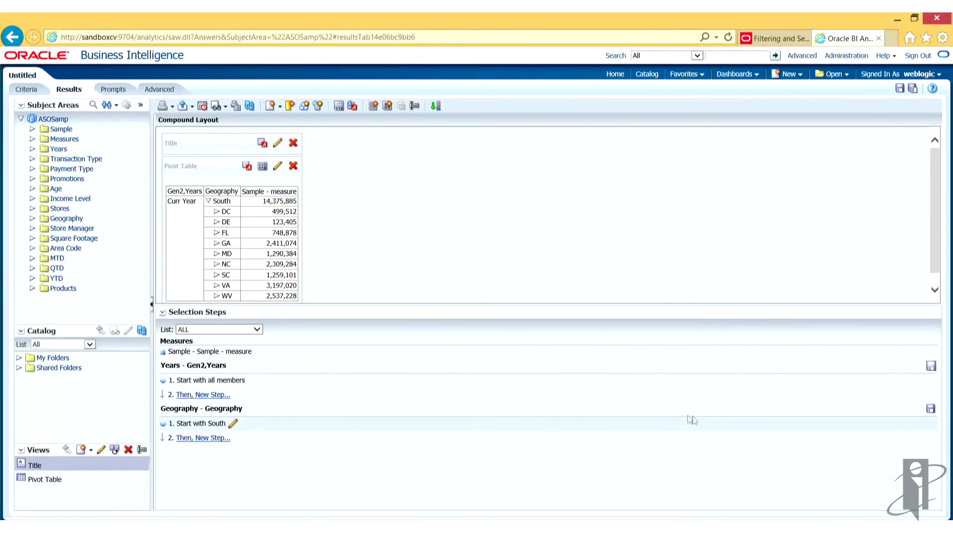
click(205, 438)
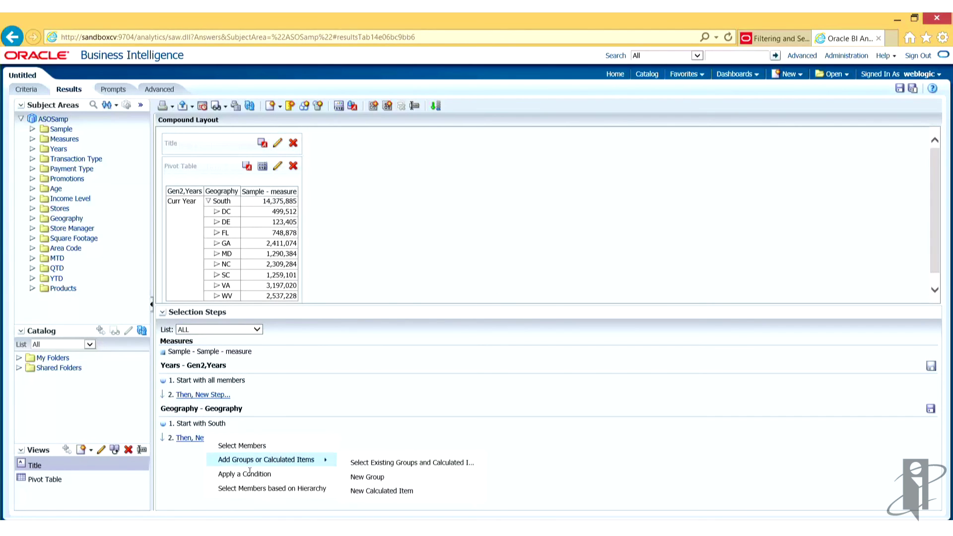
Create a hierarchy-based Geography step using Family Relationship with action Keep only Children Of.
click(281, 488)
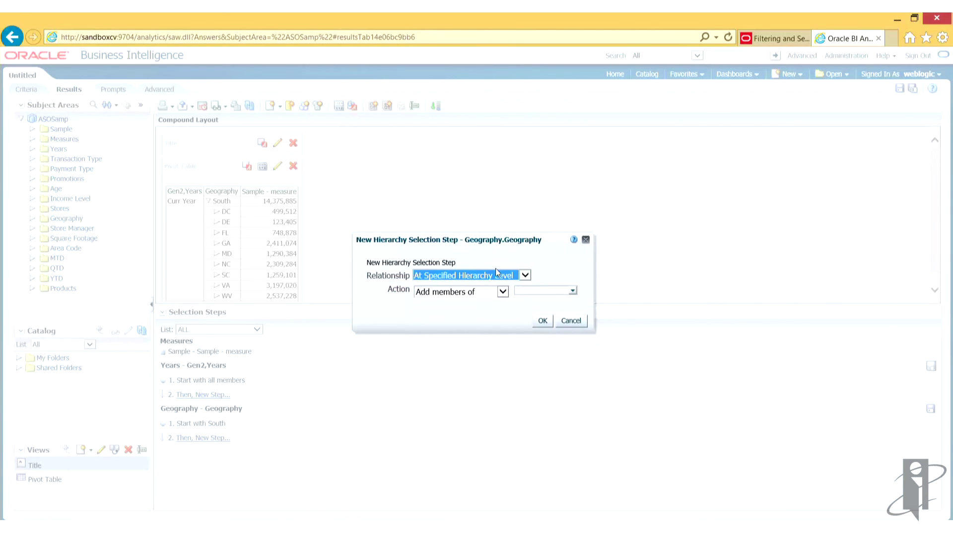
click(525, 275)
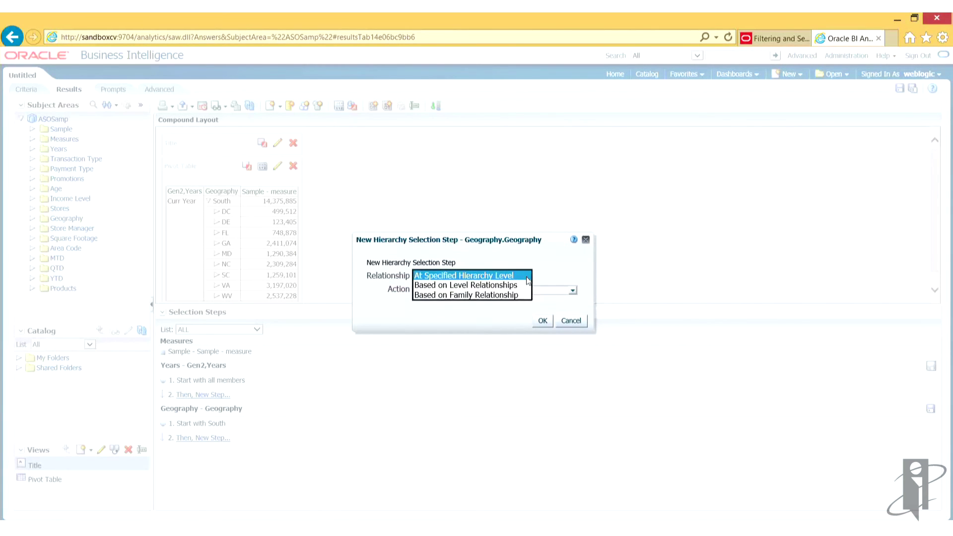
click(466, 296)
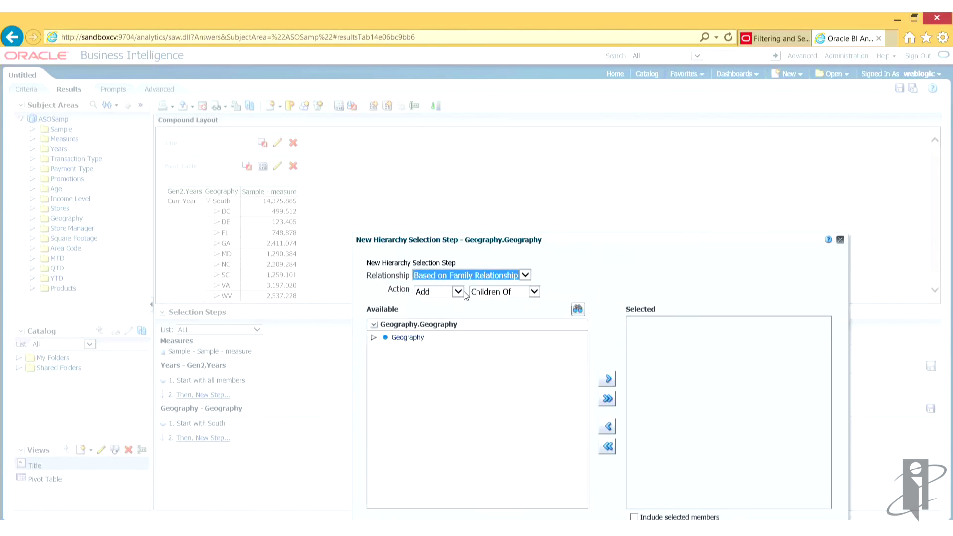
drag(563, 239, 523, 122)
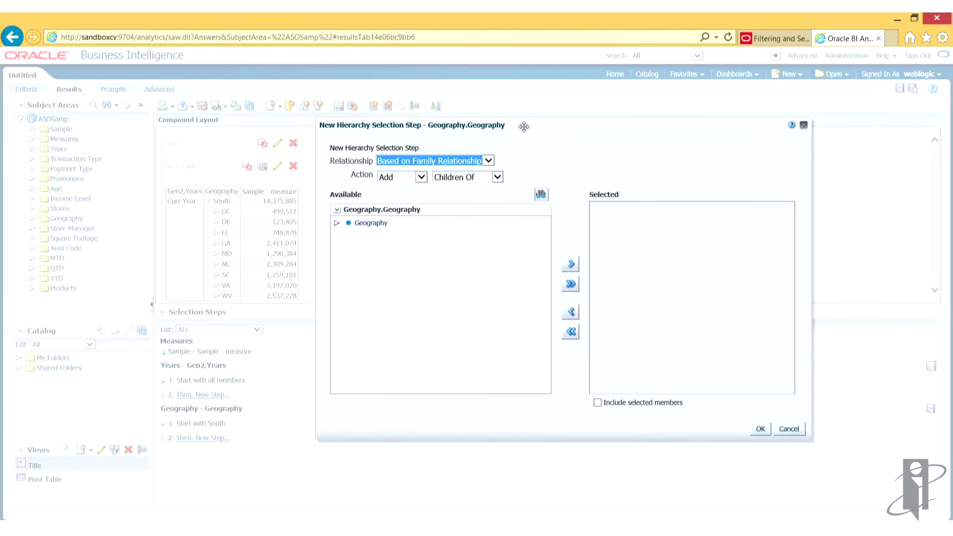
click(421, 178)
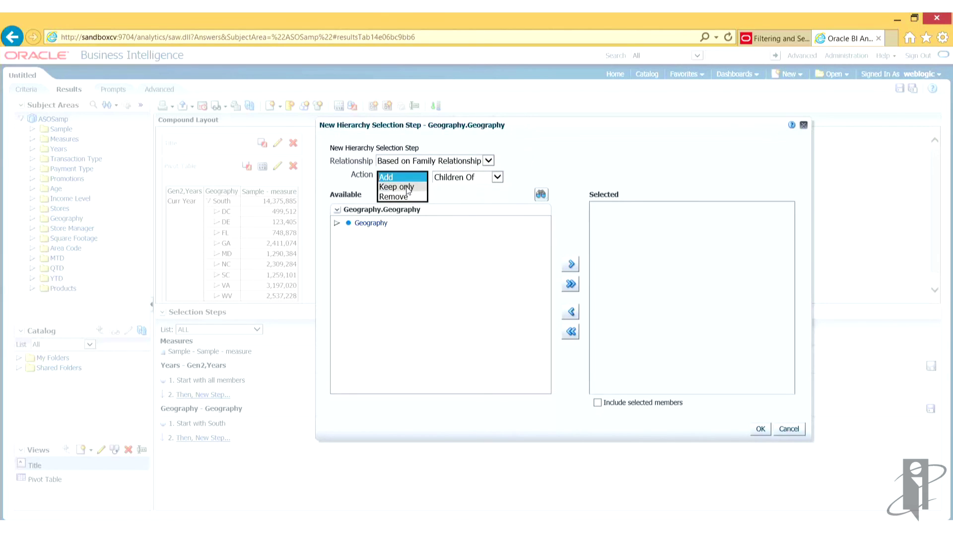
click(407, 187)
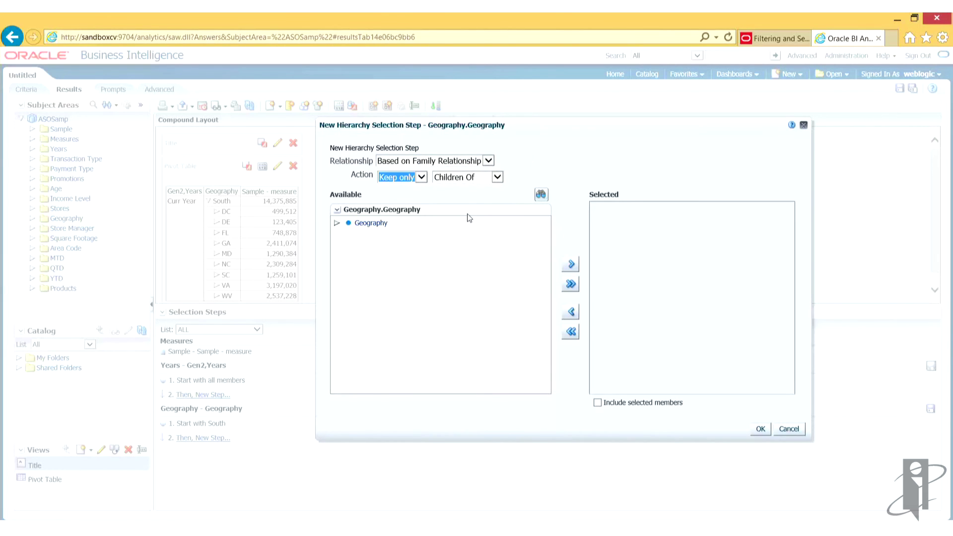
click(421, 179)
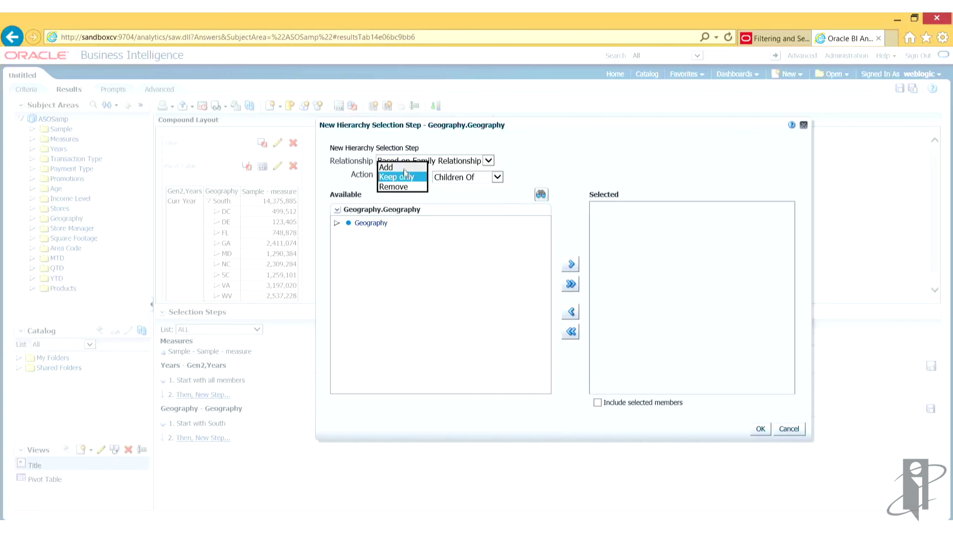
click(406, 180)
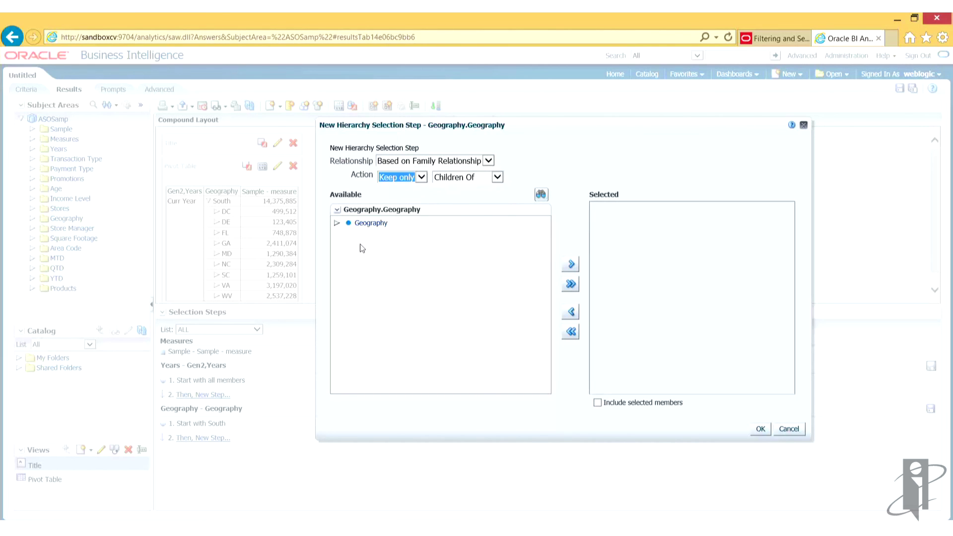
Move South into the selected members, tick Include selected members, and confirm.
click(337, 224)
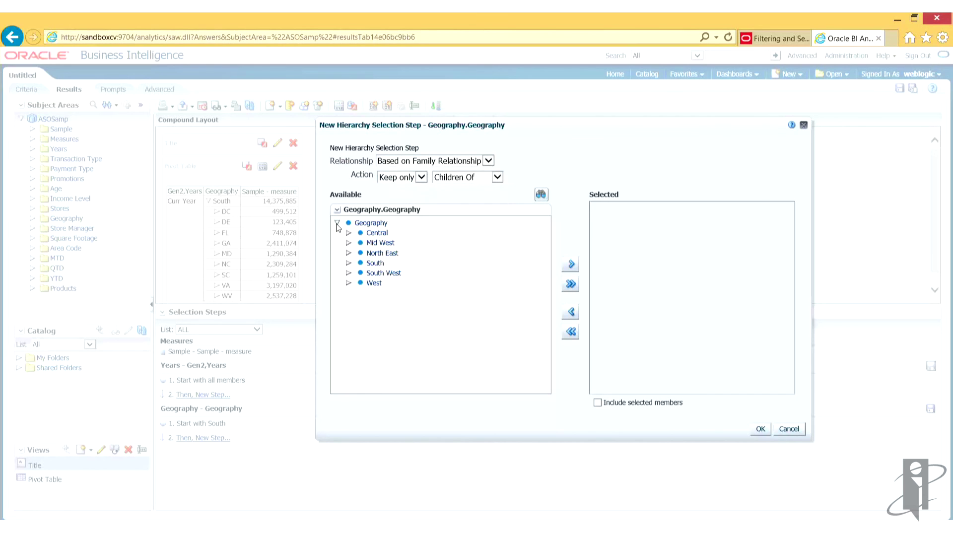
click(378, 264)
click(571, 264)
click(597, 402)
click(760, 430)
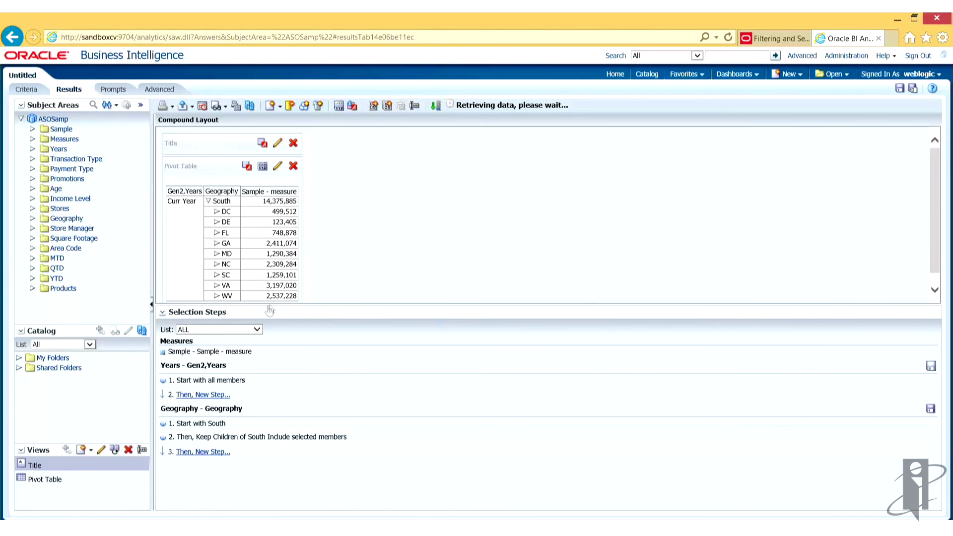
Close the Selection Steps pane and bring up Save As for the analysis.
click(435, 106)
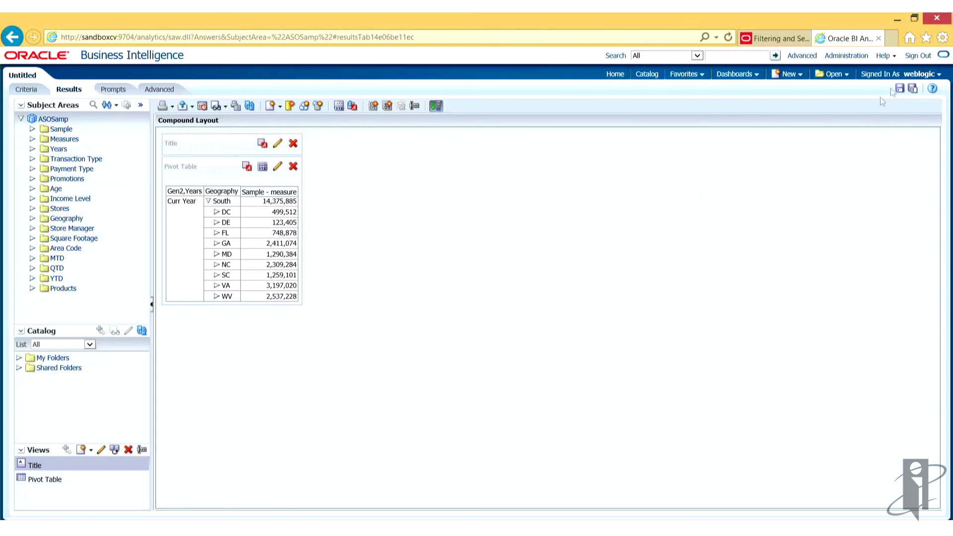
click(899, 89)
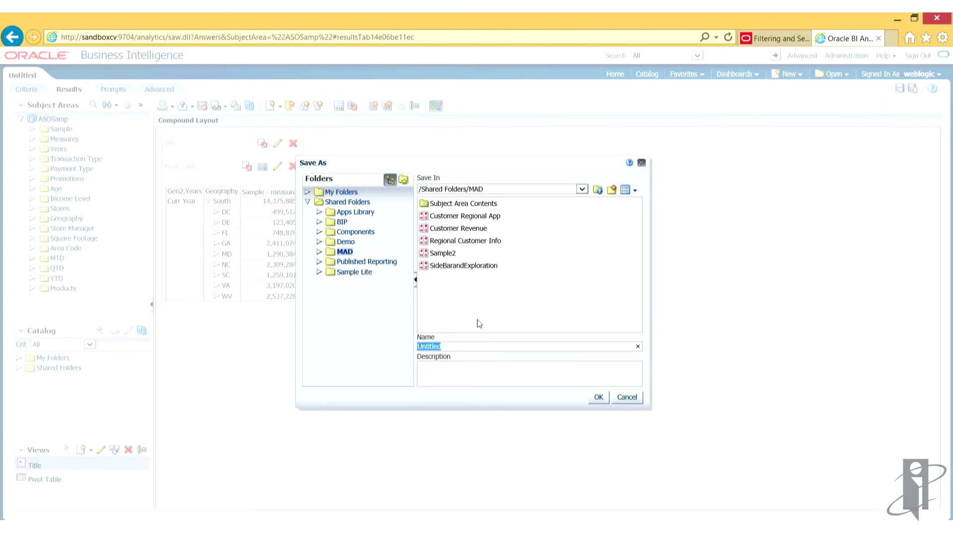
Save the analysis in /Shared Folders/MAD under the name 'filters and selection steps'.
click(343, 243)
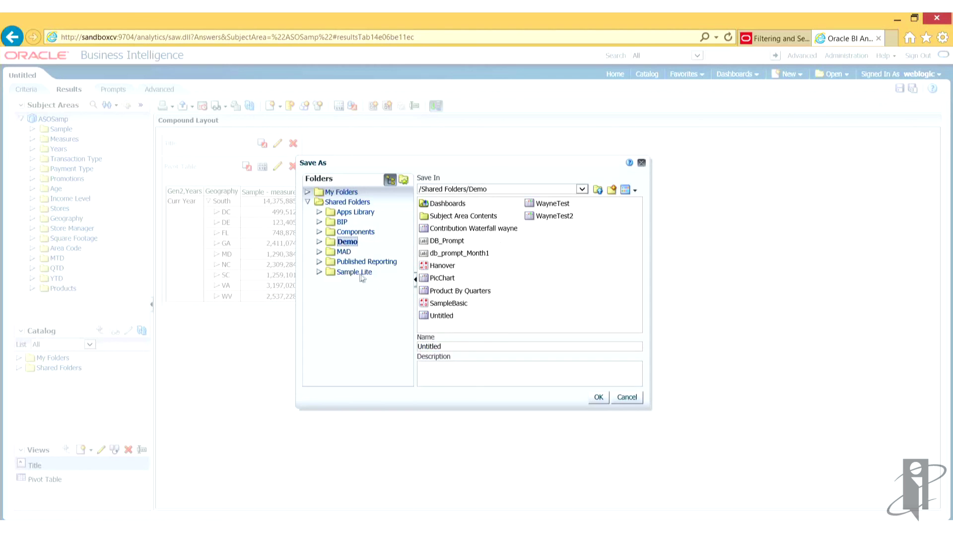
click(347, 253)
drag(453, 347, 397, 339)
text(filters)
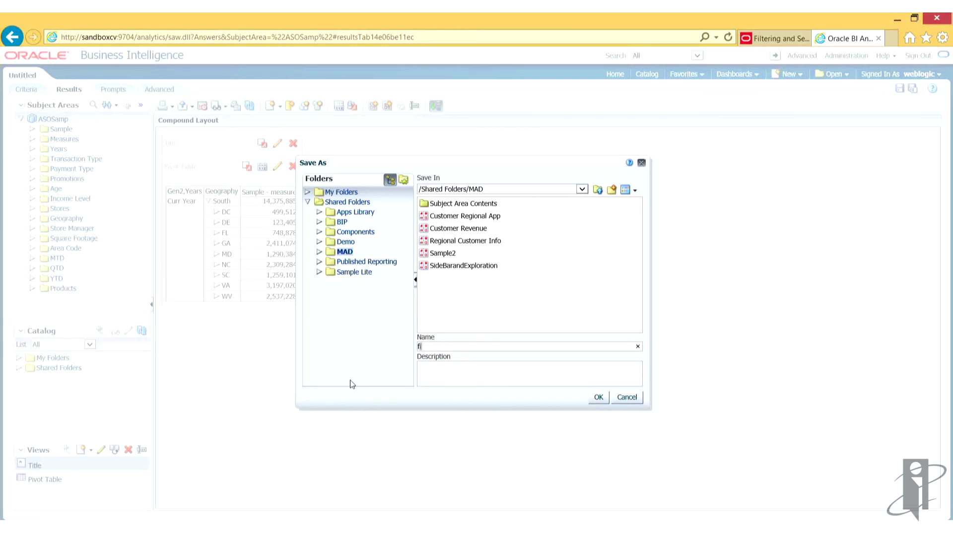
text( and selection steps)
click(599, 397)
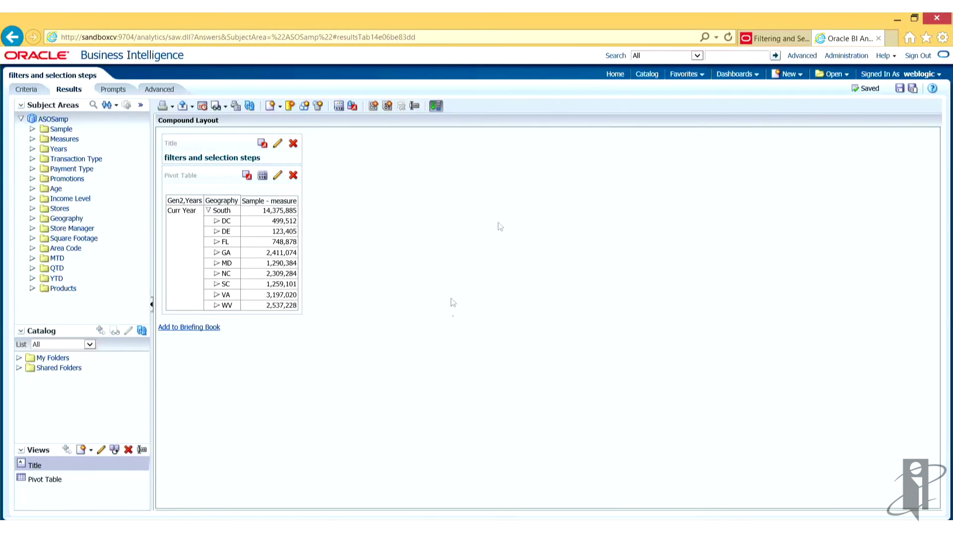
From the BI Home page, open 'filters and selection steps' in the Recent list.
click(617, 75)
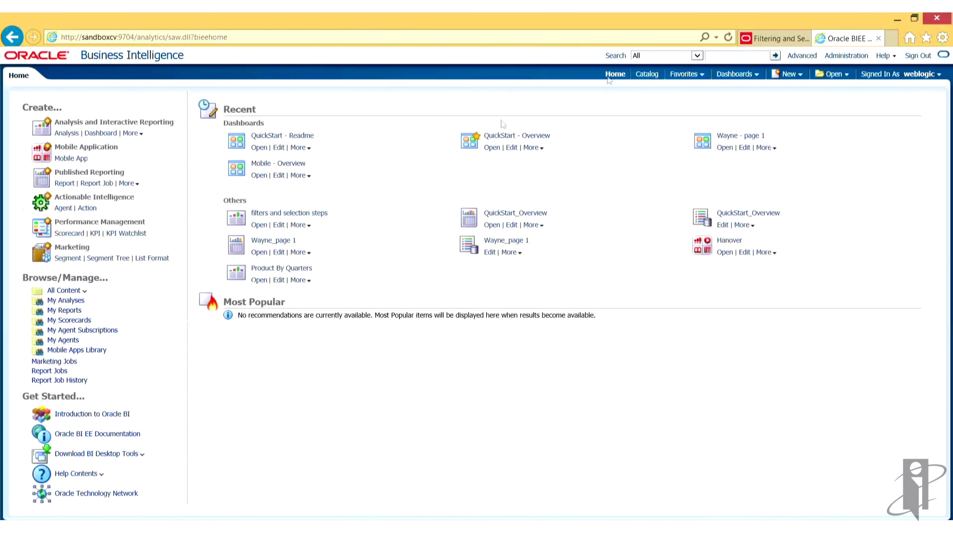
click(258, 225)
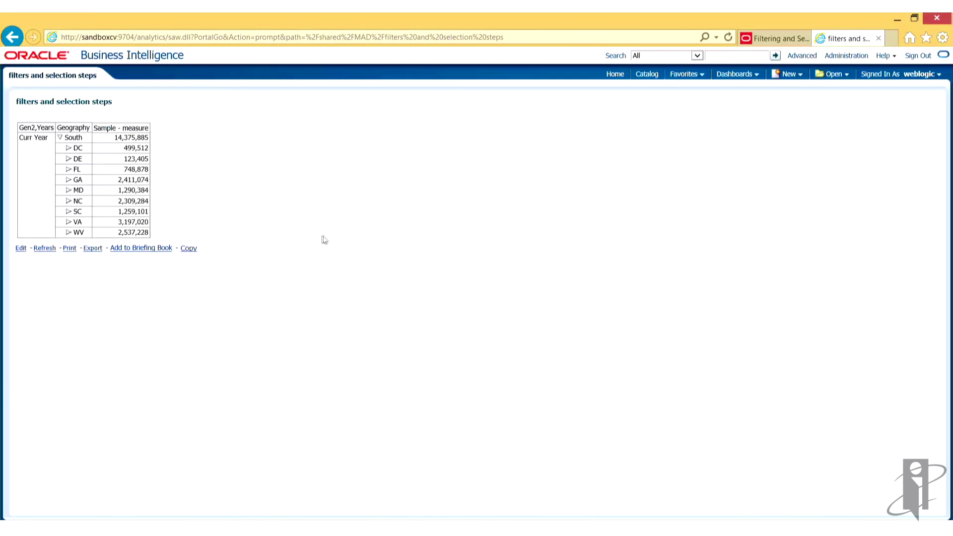